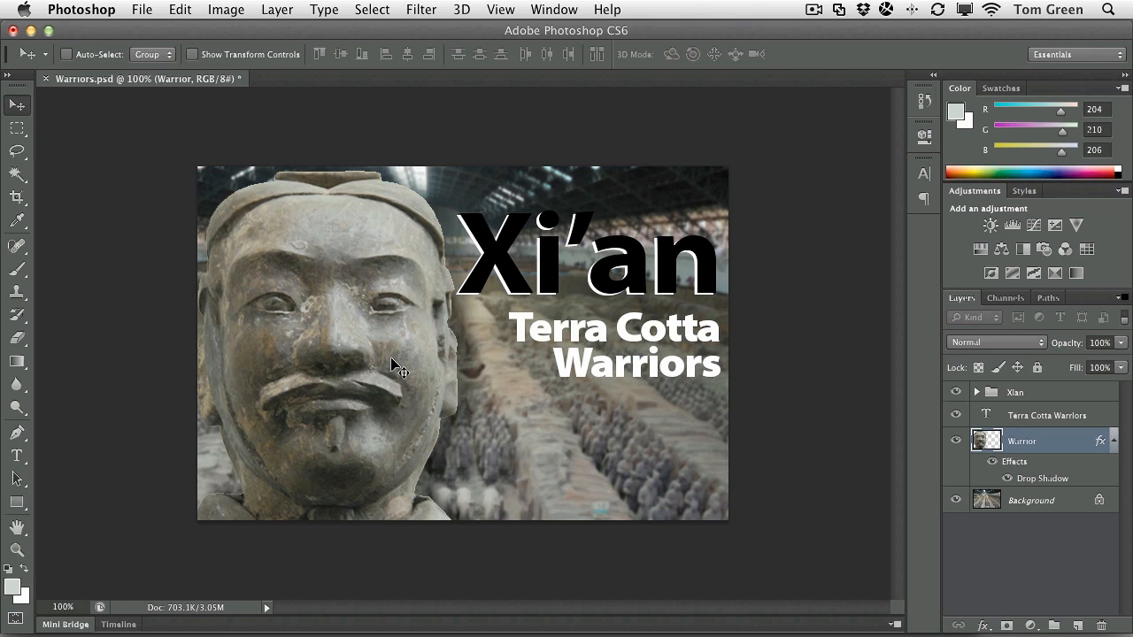
# Examine the Warrior layer on its own and the contents of the Xian group, leaving all layers shown and the group collapsed.
pyautogui.moveTo(391, 357)
pyautogui.mouseDown()
pyautogui.moveTo(124, 358)
pyautogui.moveTo(393, 358)
pyautogui.mouseUp()
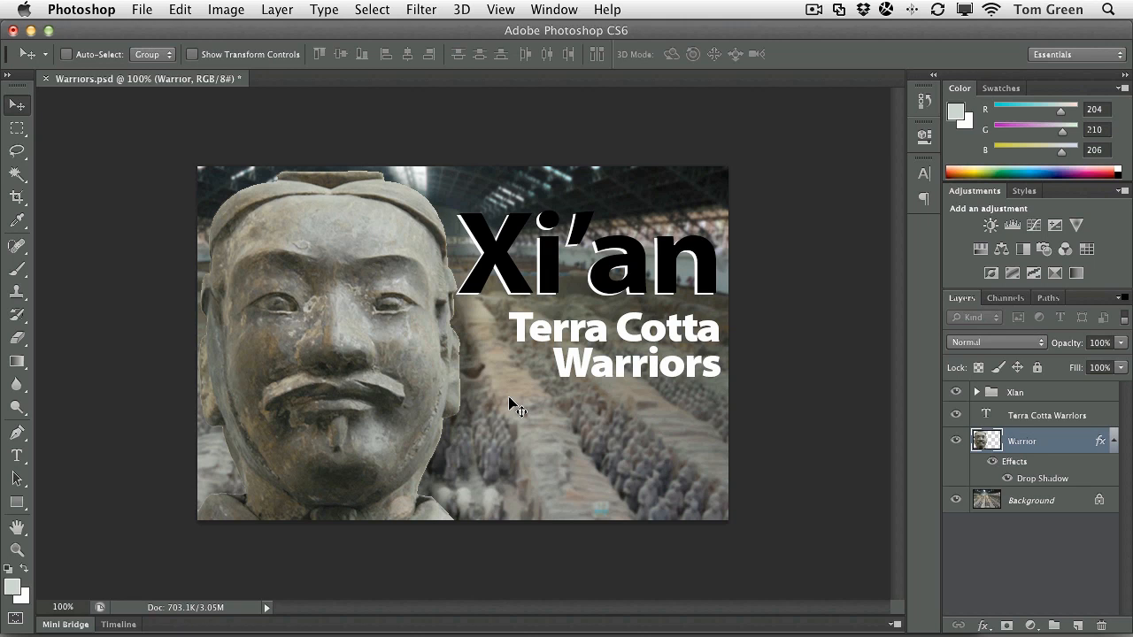
pyautogui.click(1031, 505)
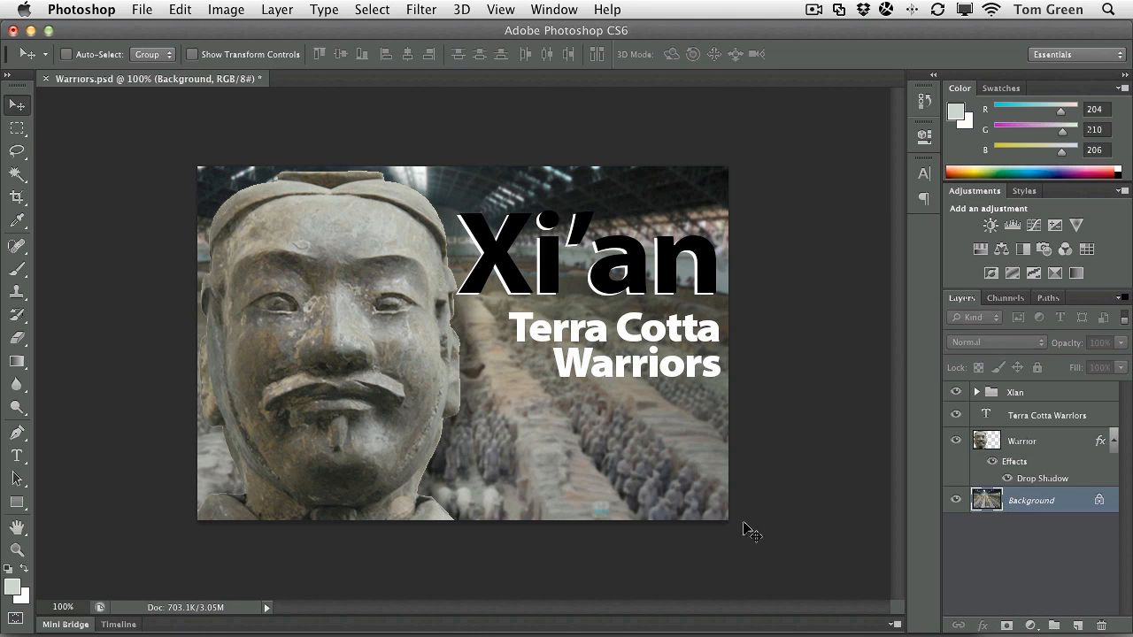
pyautogui.click(1022, 446)
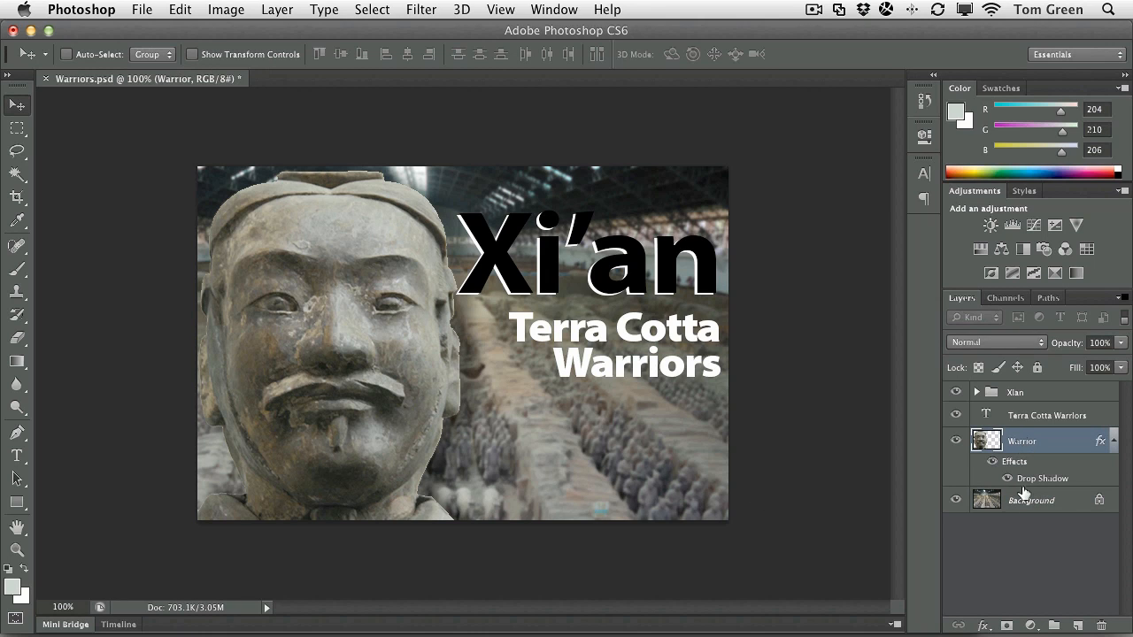
pyautogui.click(955, 414)
pyautogui.click(955, 392)
pyautogui.click(955, 500)
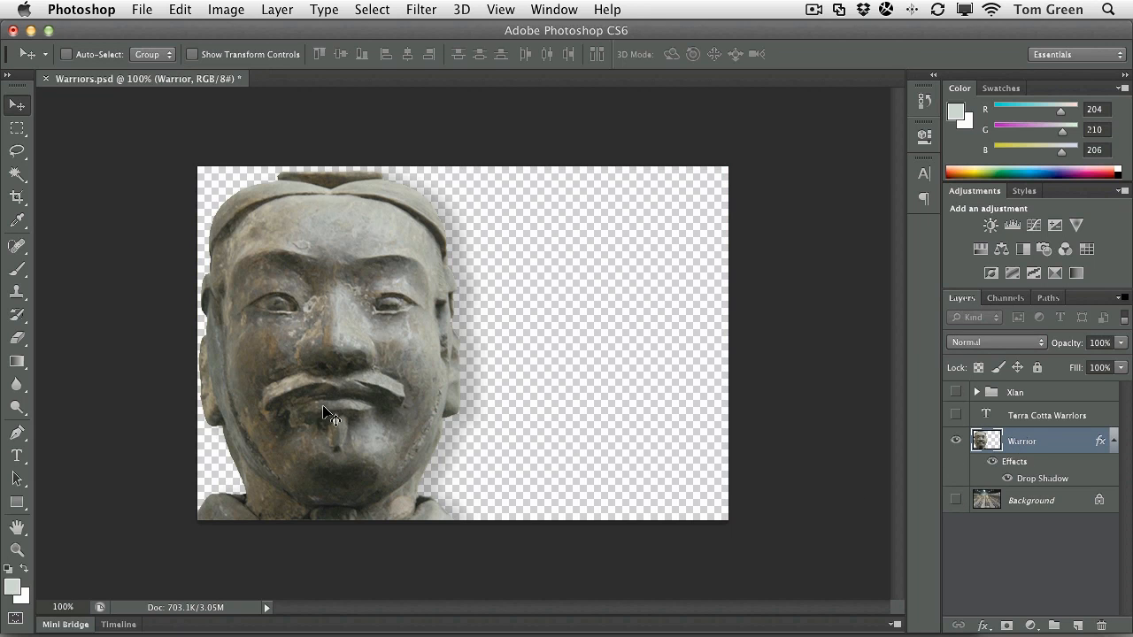
pyautogui.click(954, 415)
pyautogui.click(955, 392)
pyautogui.click(955, 500)
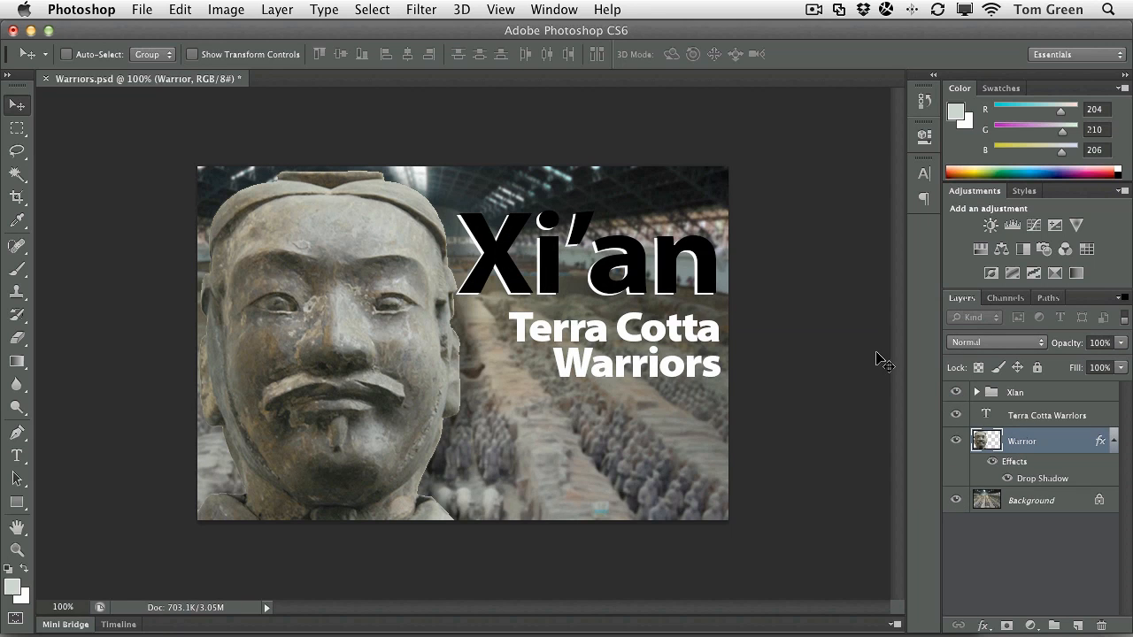
pyautogui.click(977, 392)
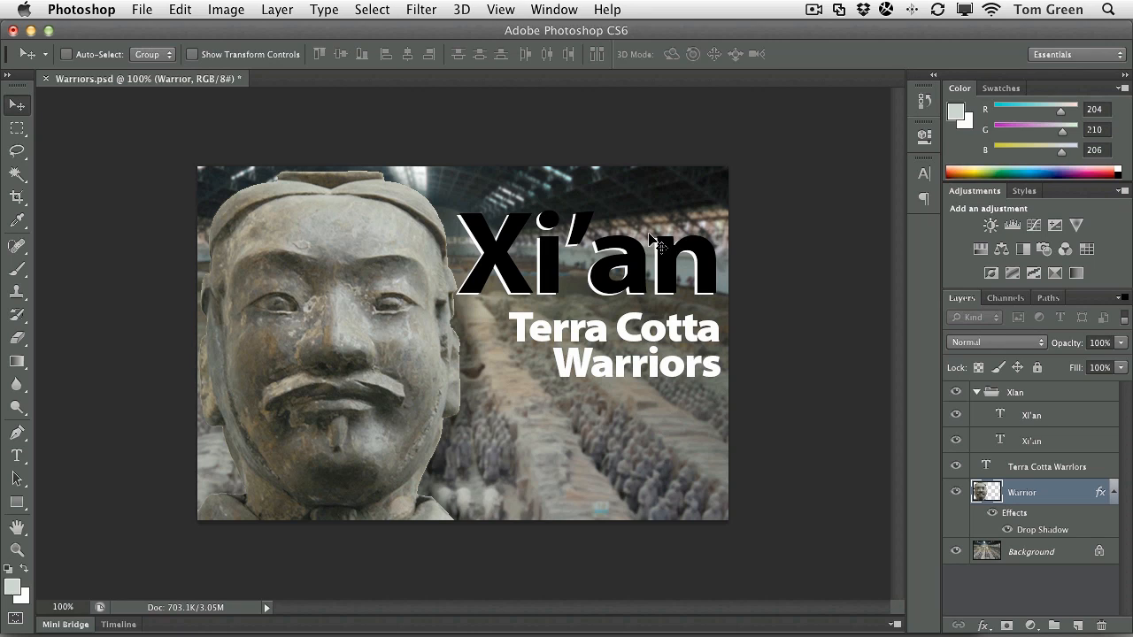
pyautogui.click(976, 392)
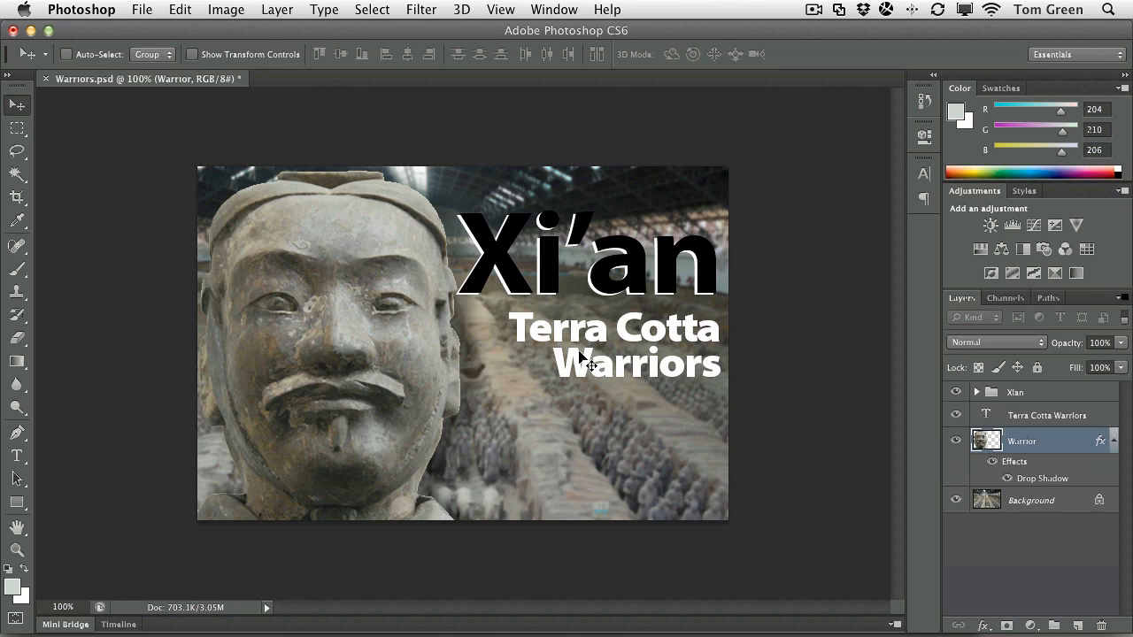
# Hide the Warrior layer, the Terra Cotta Warriors text and the Xian group, and select the Background layer.
pyautogui.click(956, 441)
pyautogui.click(955, 415)
pyautogui.click(956, 392)
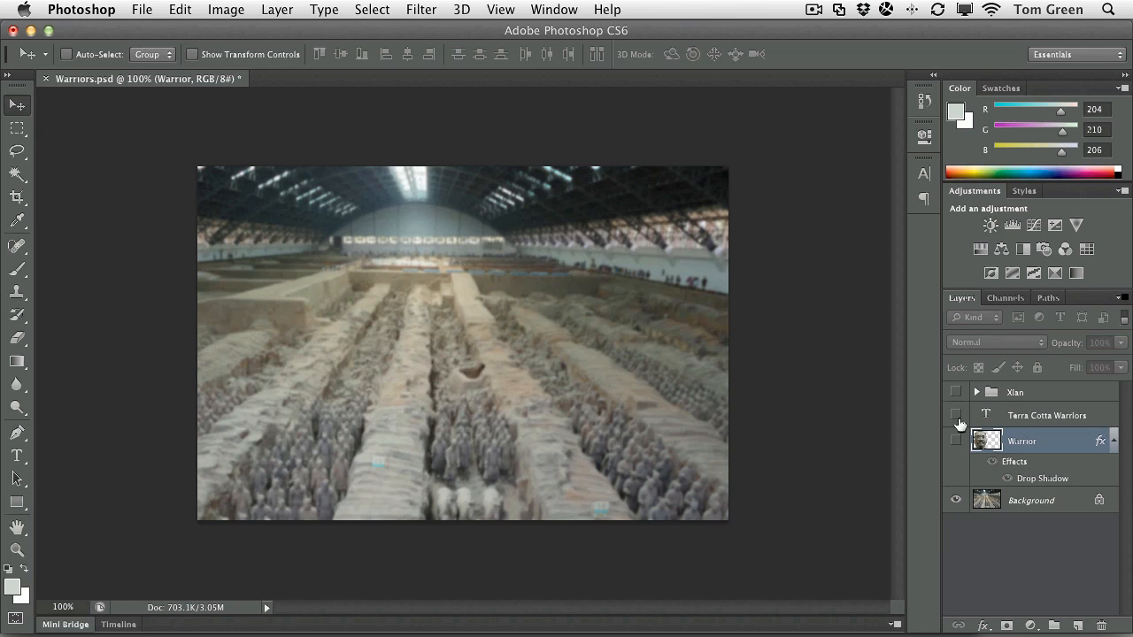
pyautogui.click(1012, 502)
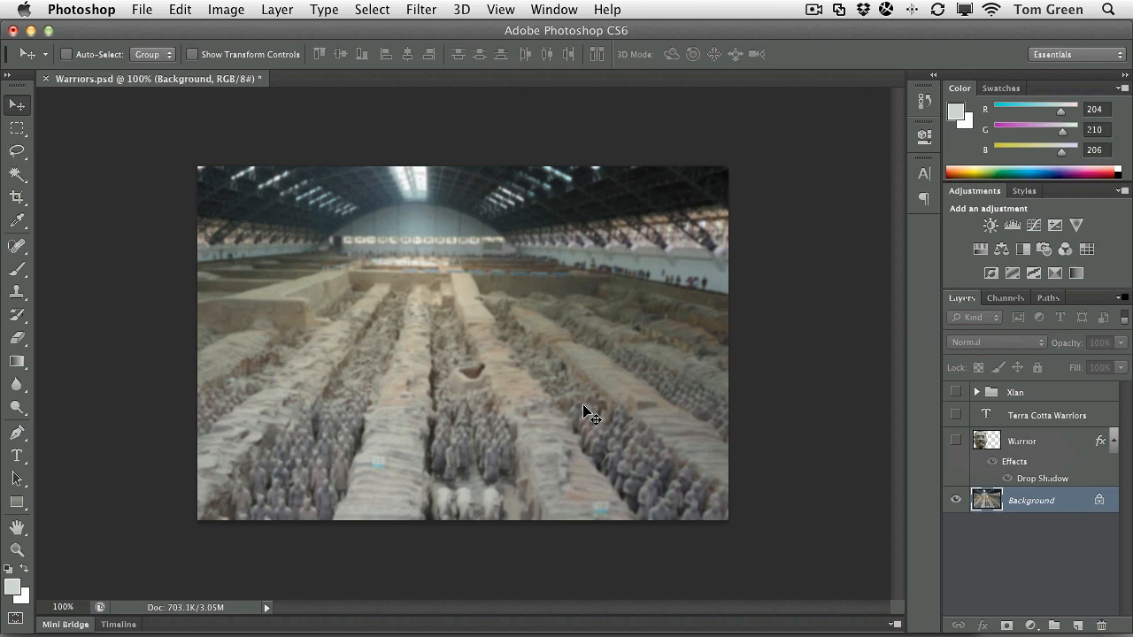
# Export the Background image for the web with the JPEG High preset as Pit.jpg in the 06_Photoshop_Exercise folder.
pyautogui.click(140, 10)
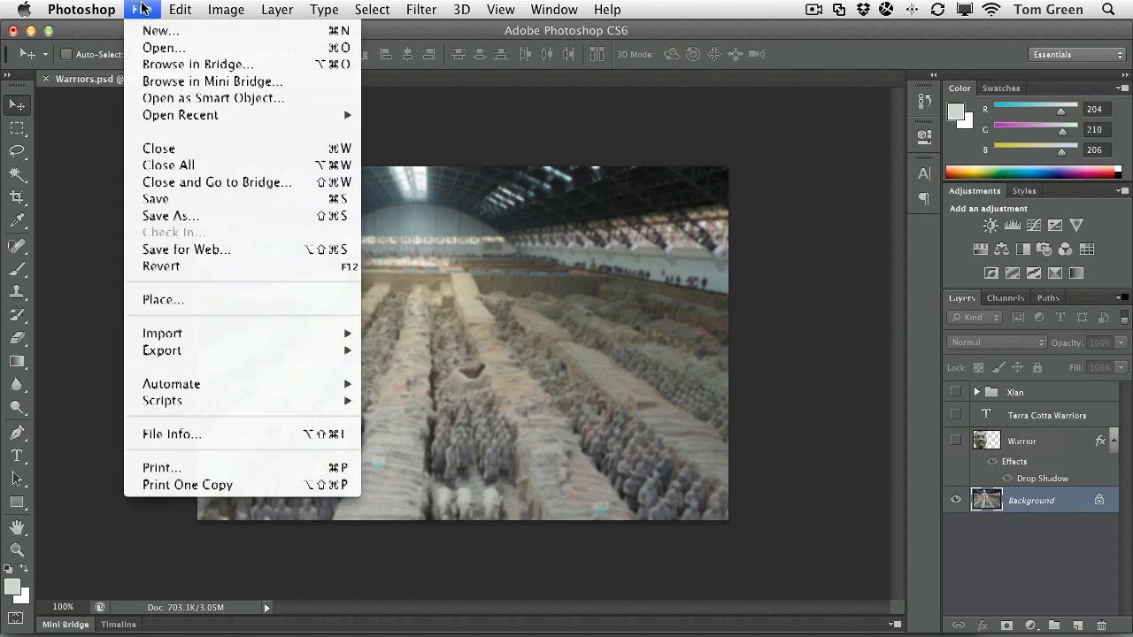
pyautogui.click(181, 250)
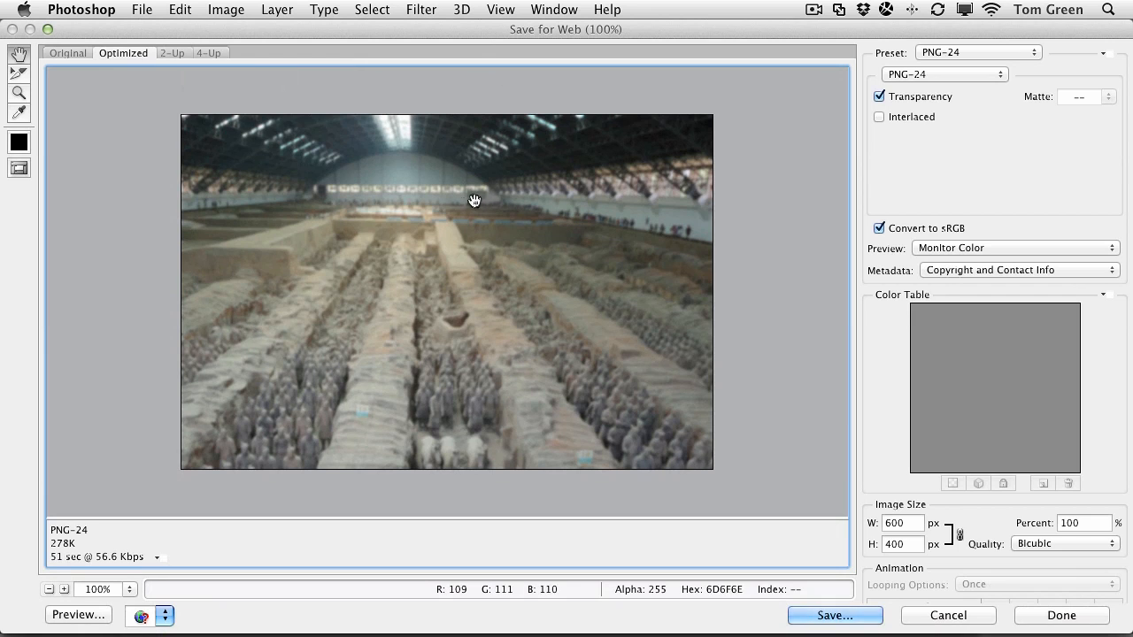
pyautogui.click(970, 49)
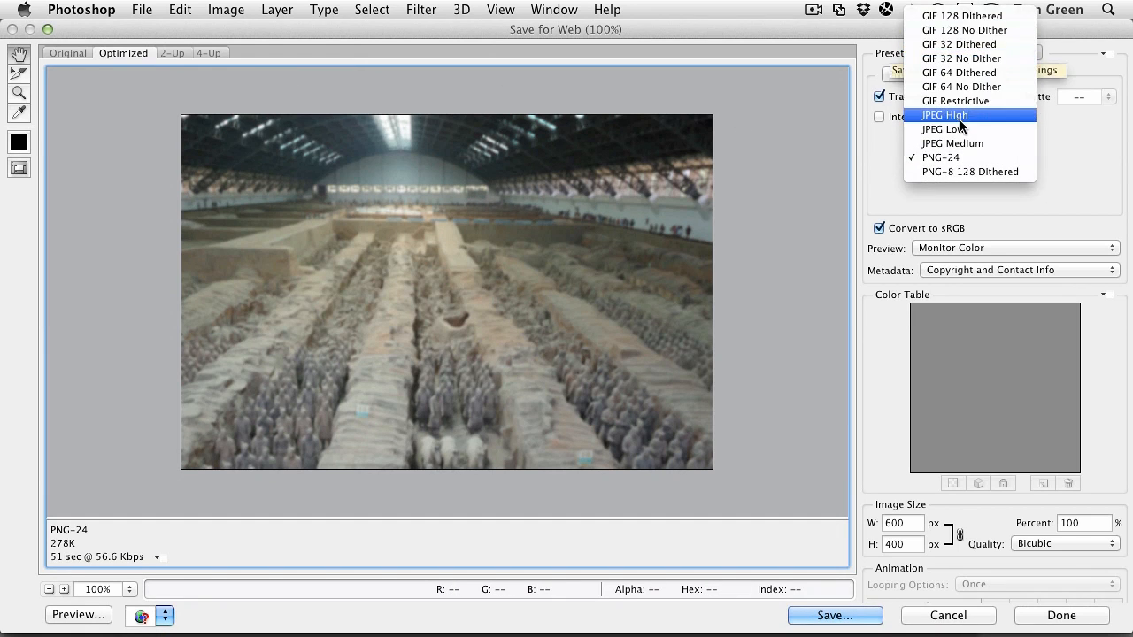
pyautogui.click(959, 116)
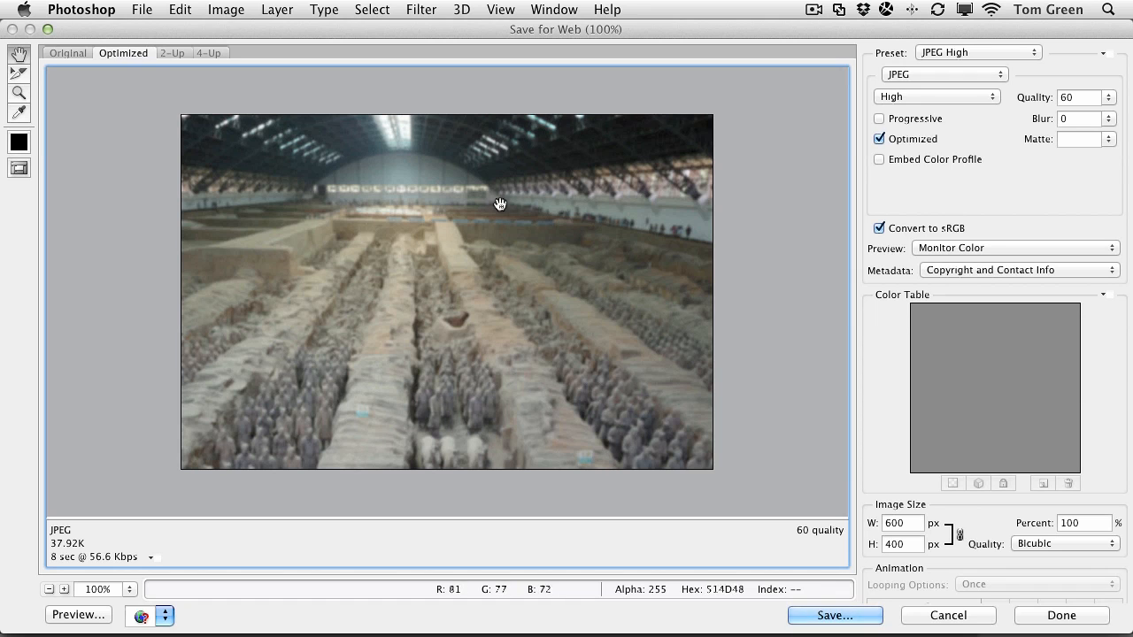
pyautogui.click(833, 616)
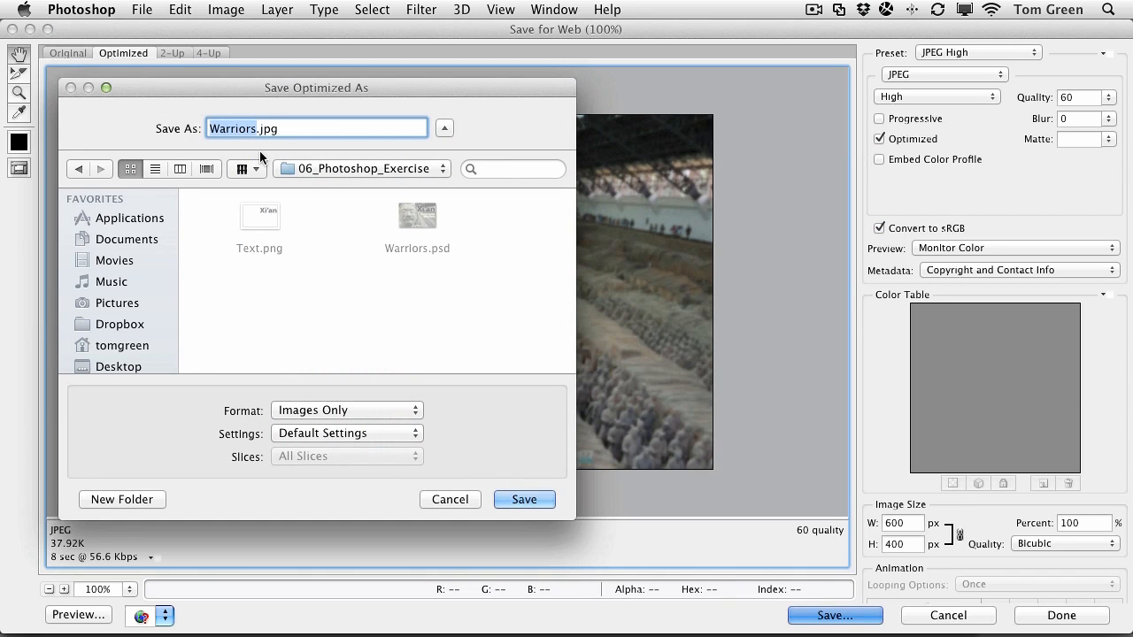
pyautogui.write('Pit')
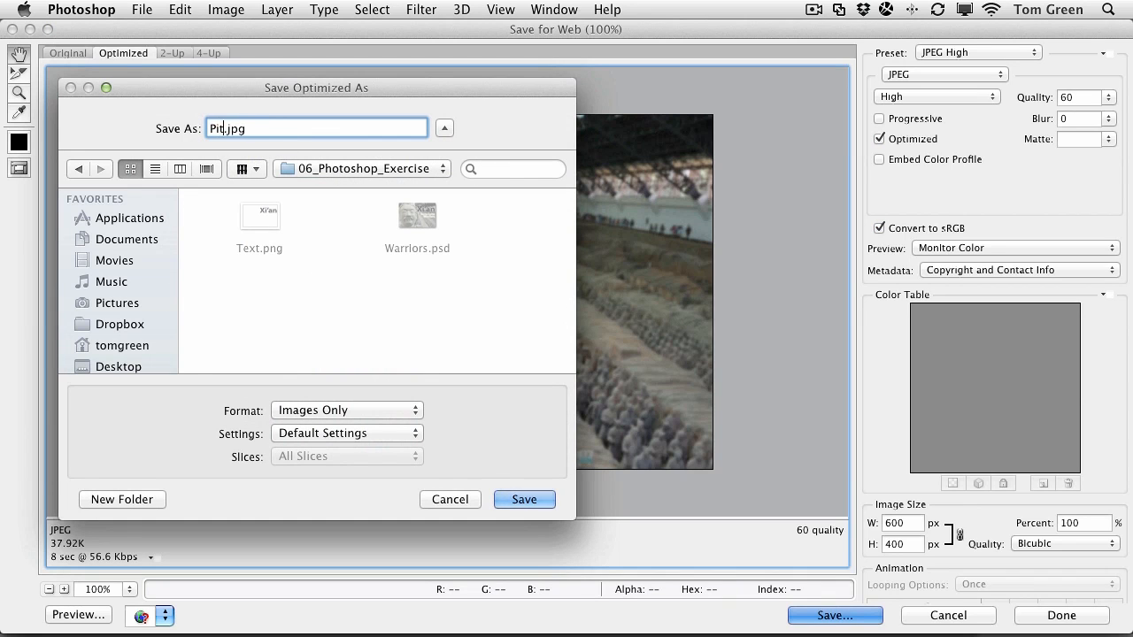
pyautogui.click(524, 501)
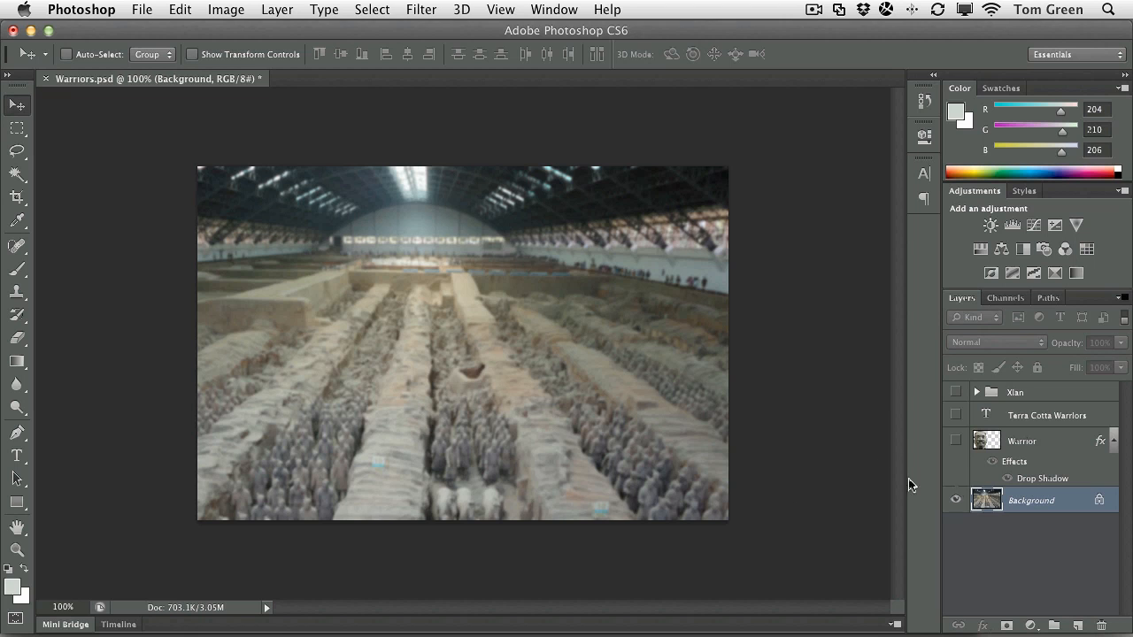
# Show only the Warrior layer and set its Save for Web preset to PNG-24.
pyautogui.click(954, 440)
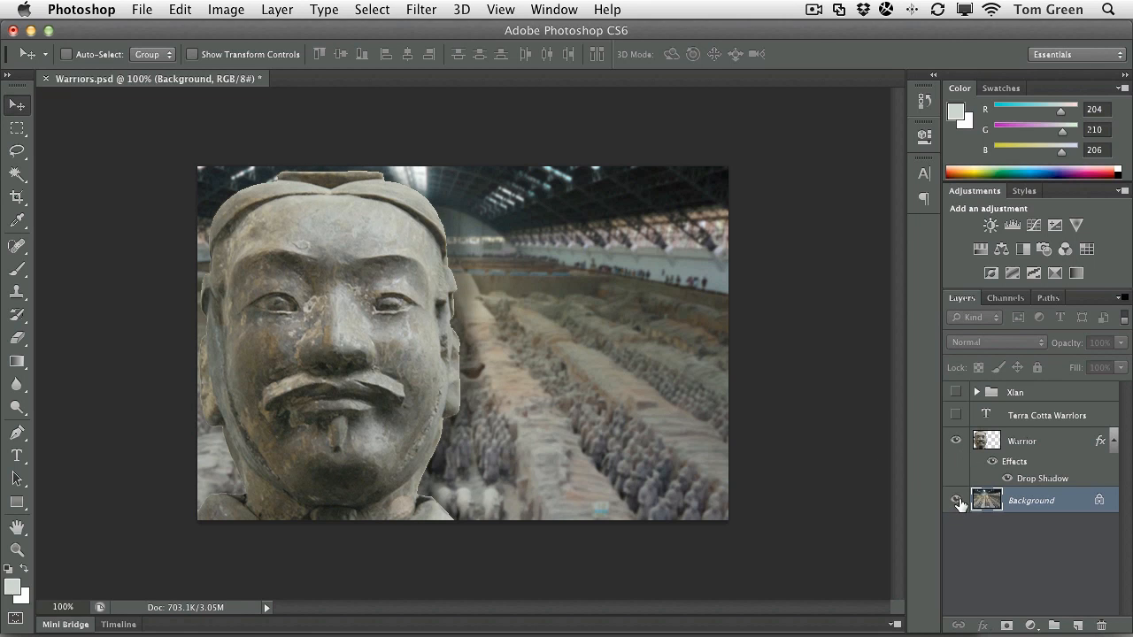
pyautogui.click(956, 500)
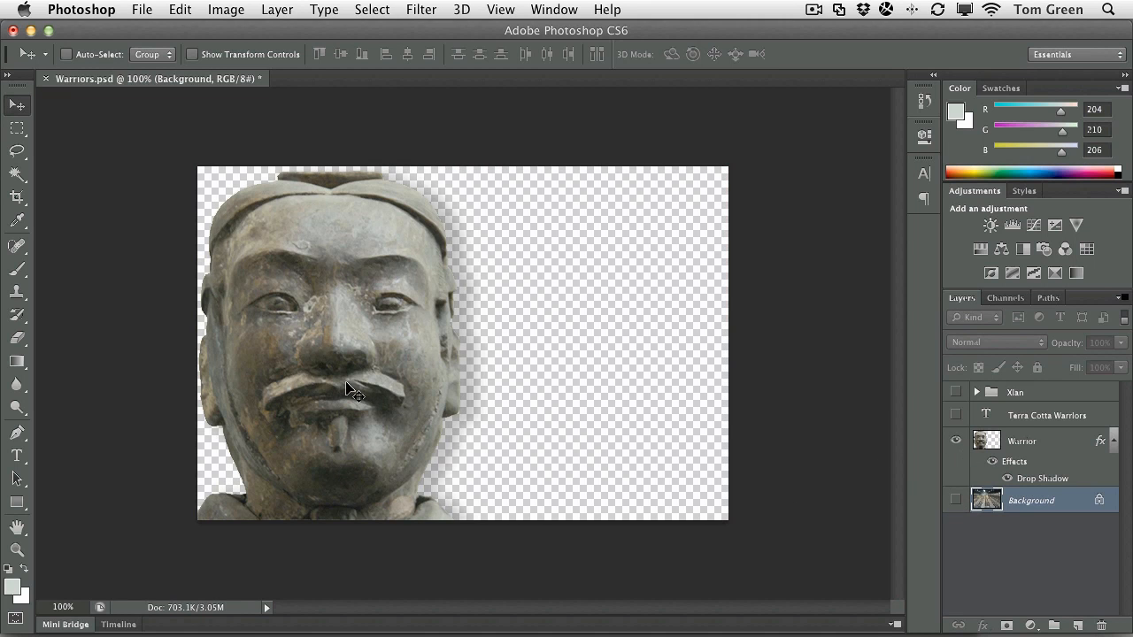
pyautogui.click(137, 11)
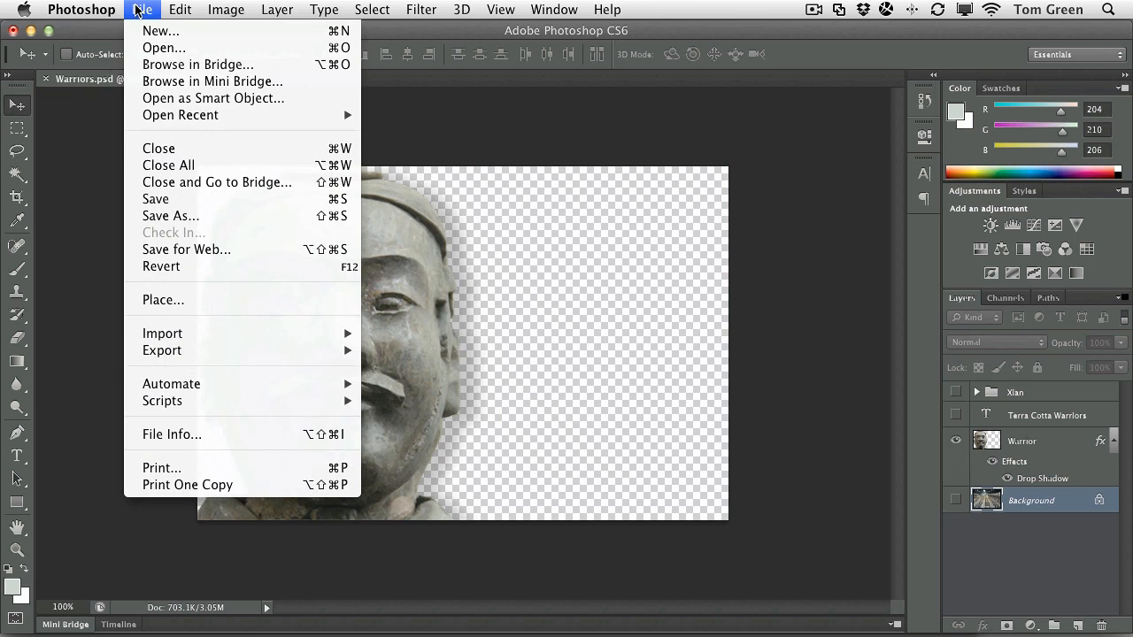
pyautogui.click(199, 250)
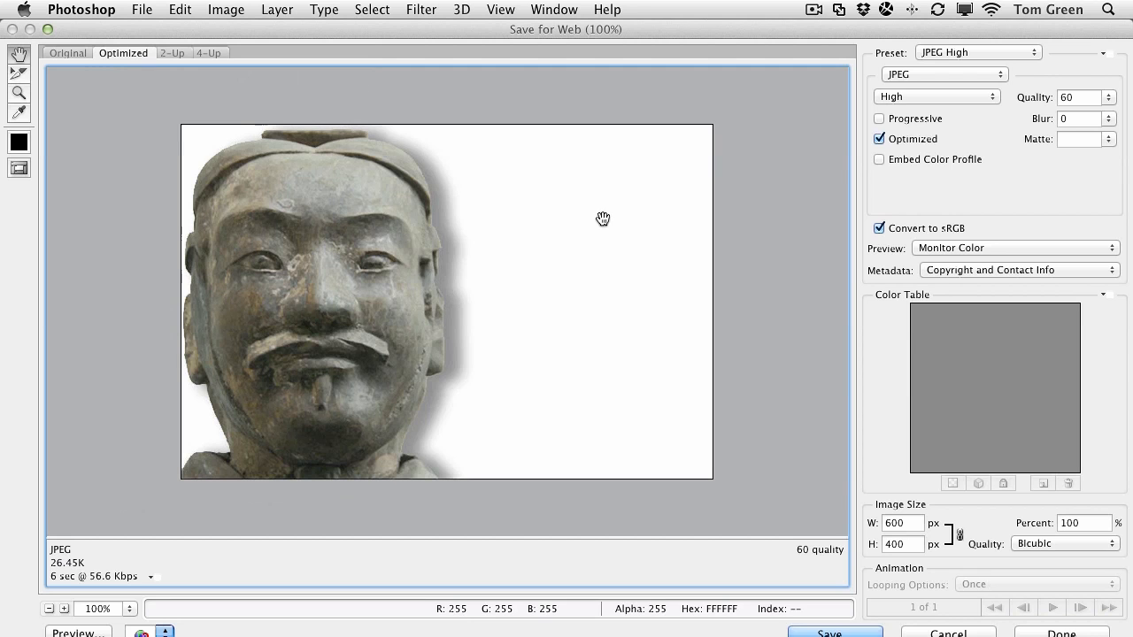
pyautogui.click(959, 56)
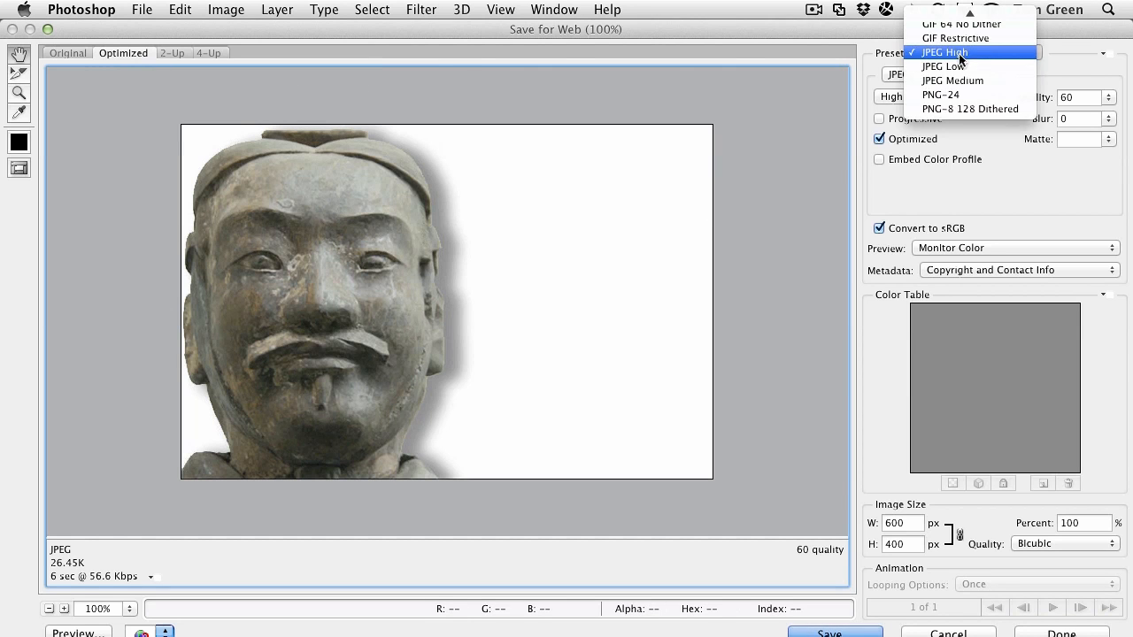
pyautogui.click(956, 101)
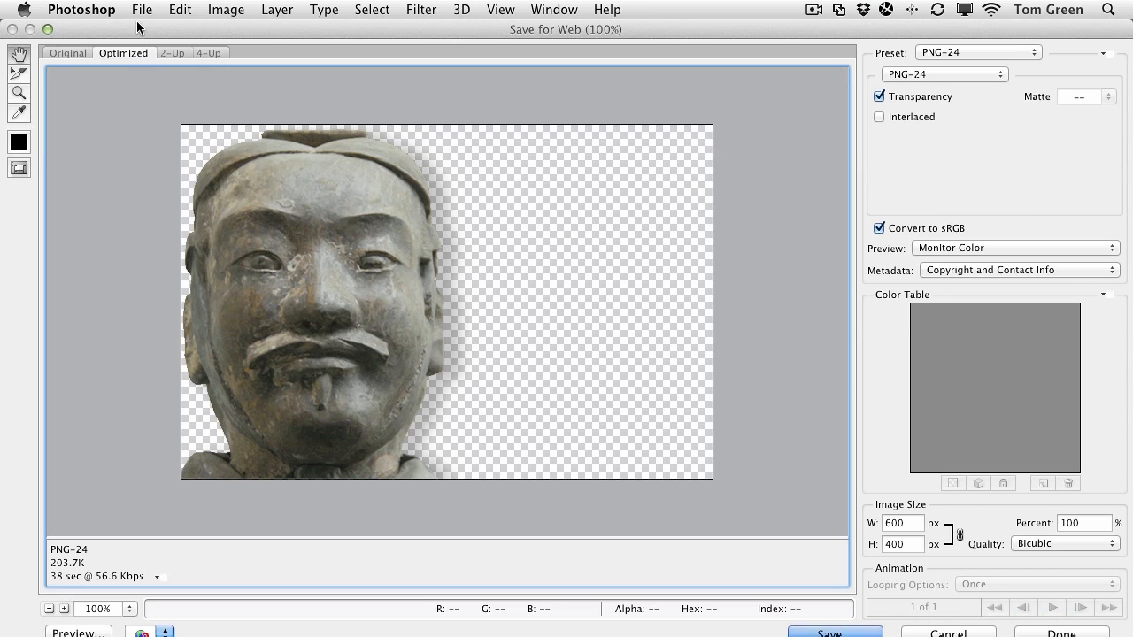
# Save the optimized warrior image as Warrior.png in the 06_Photoshop_Exercise folder.
pyautogui.click(49, 32)
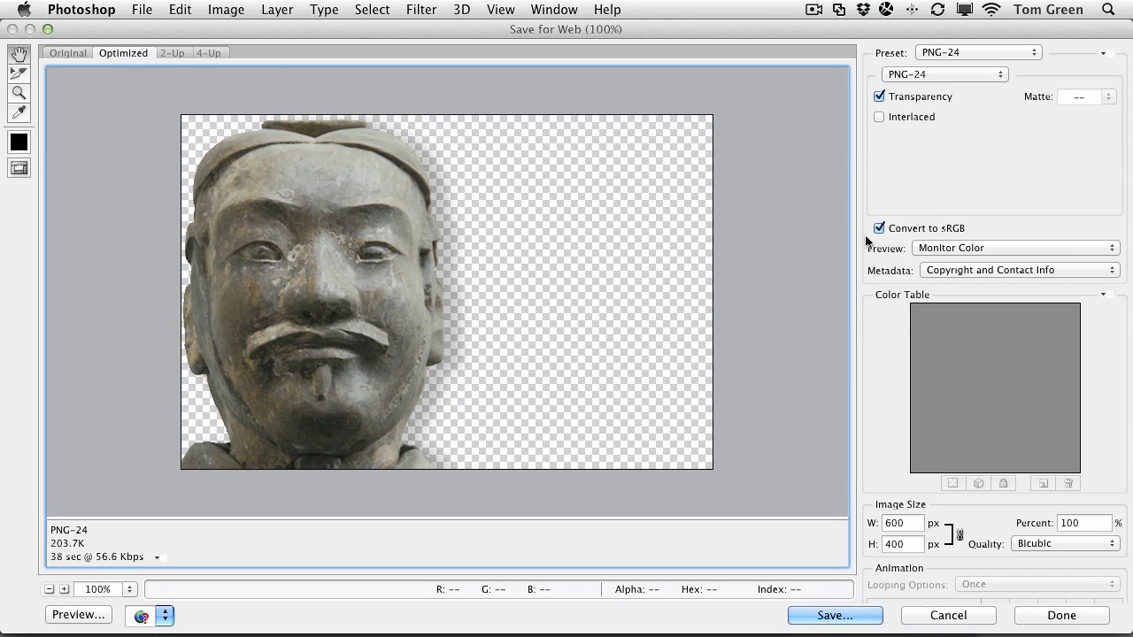
pyautogui.click(828, 615)
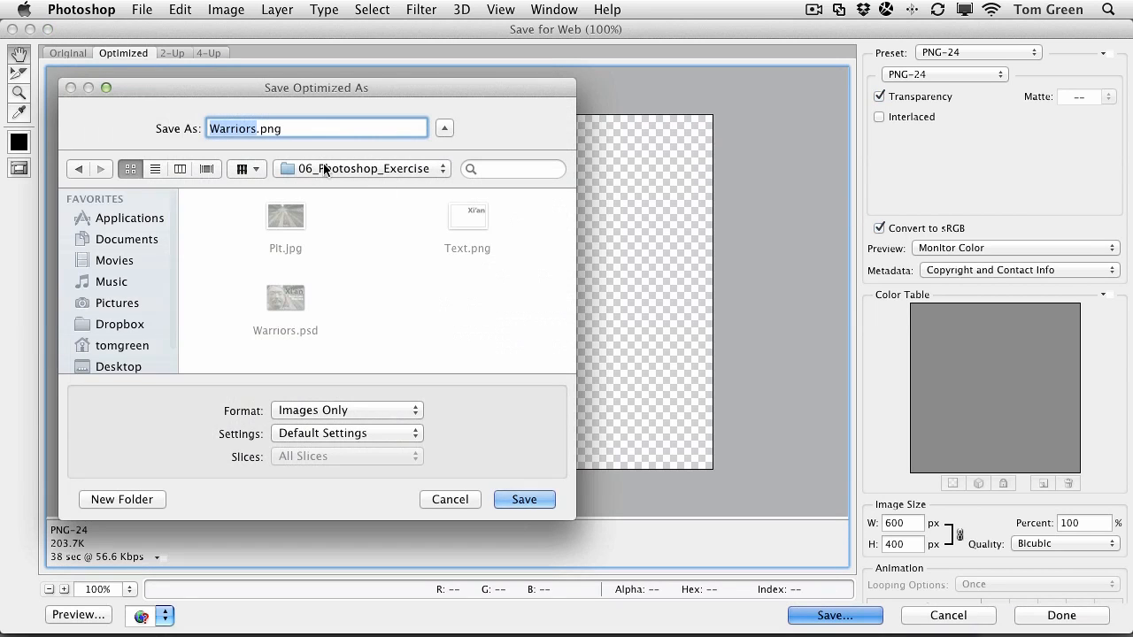
pyautogui.click(255, 130)
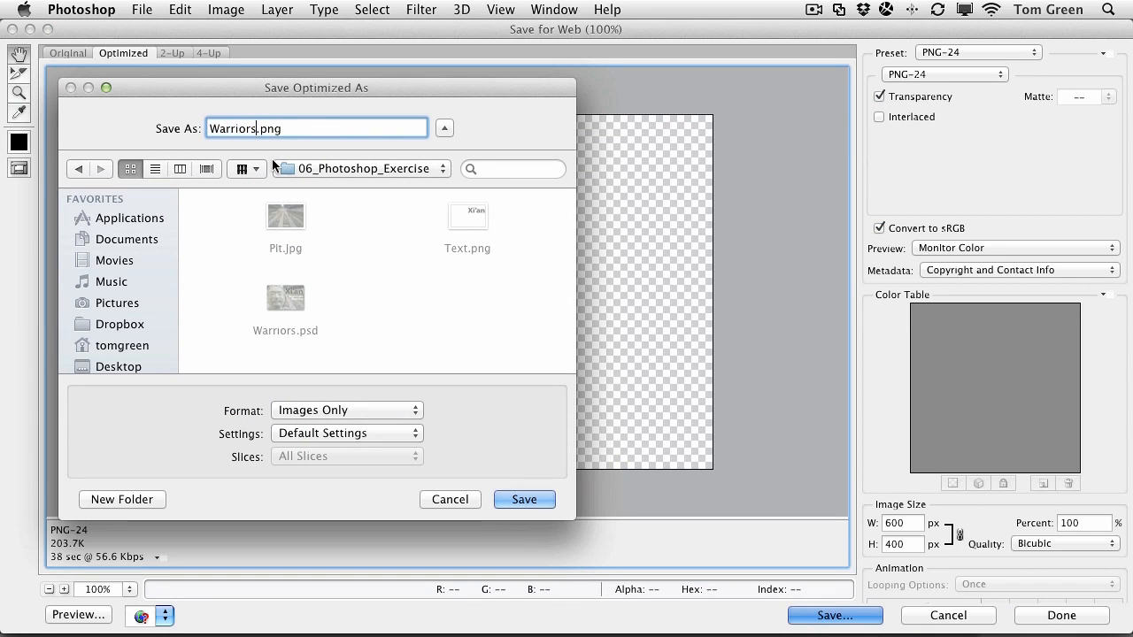
pyautogui.press('BackSpace')
pyautogui.click(520, 501)
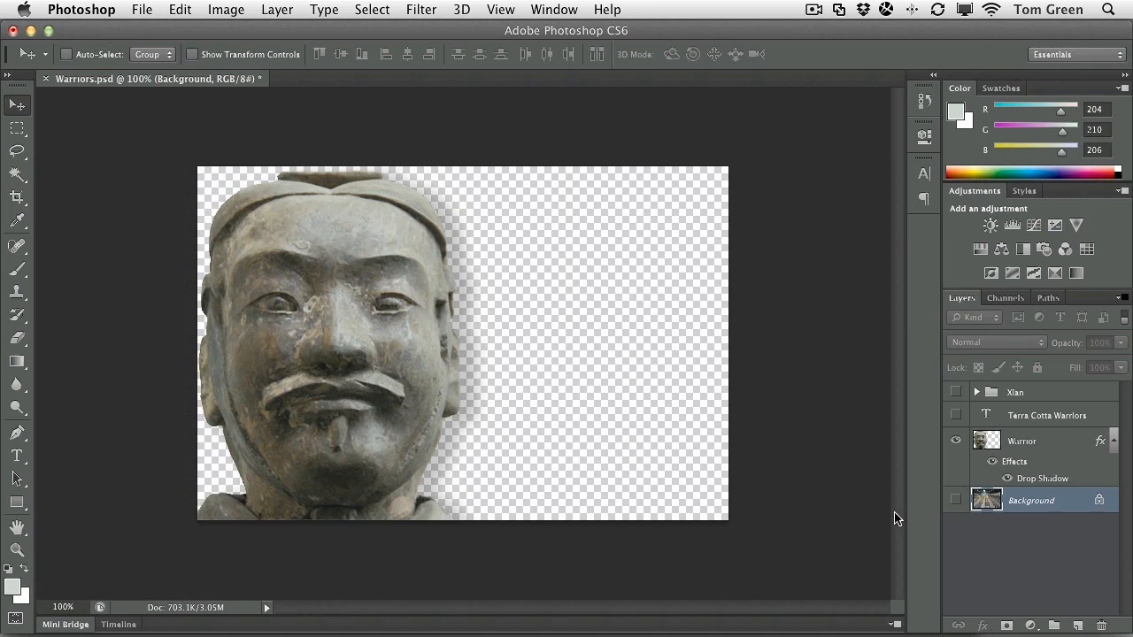
# Show the Background, Terra Cotta Warriors text and Xian group again, and select the text layer together with the Xian group.
pyautogui.click(955, 500)
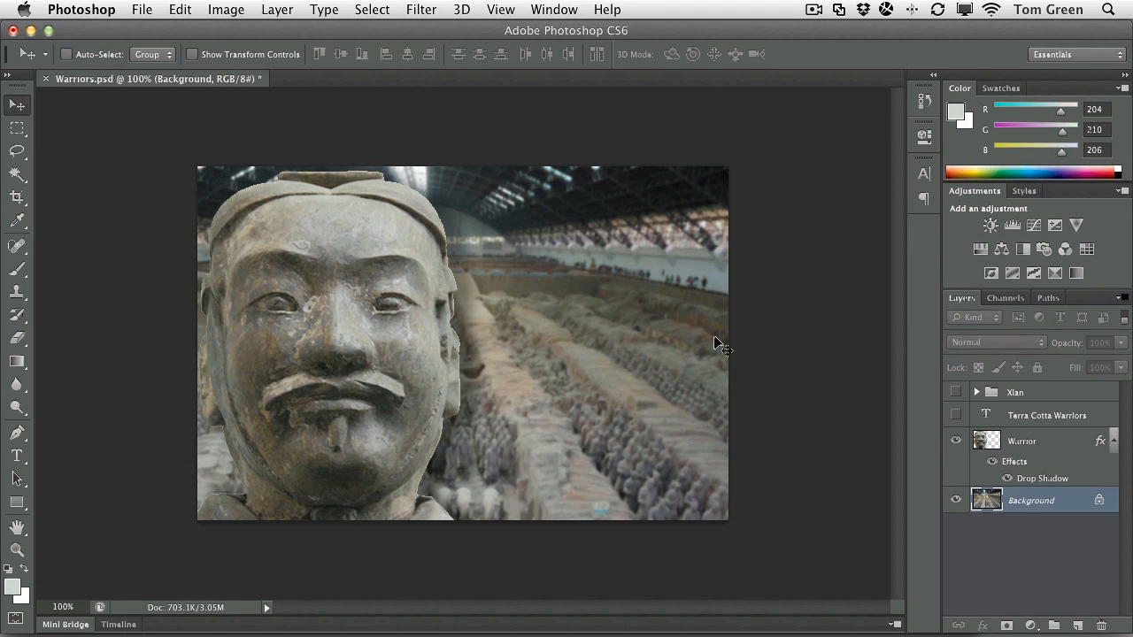
pyautogui.click(956, 415)
pyautogui.click(956, 392)
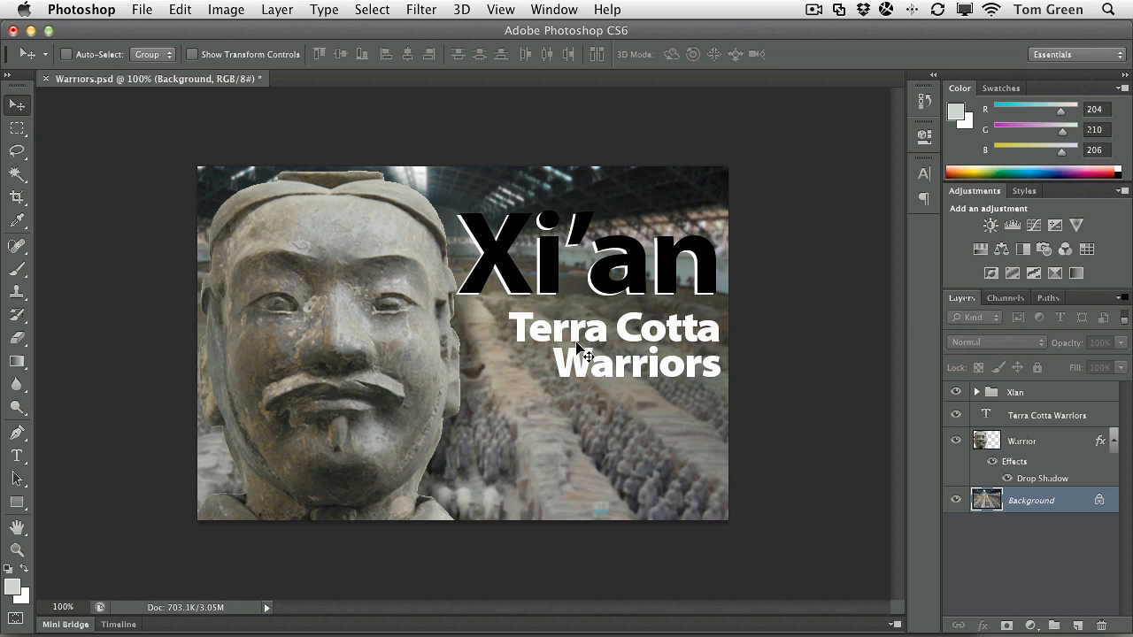
pyautogui.click(1031, 417)
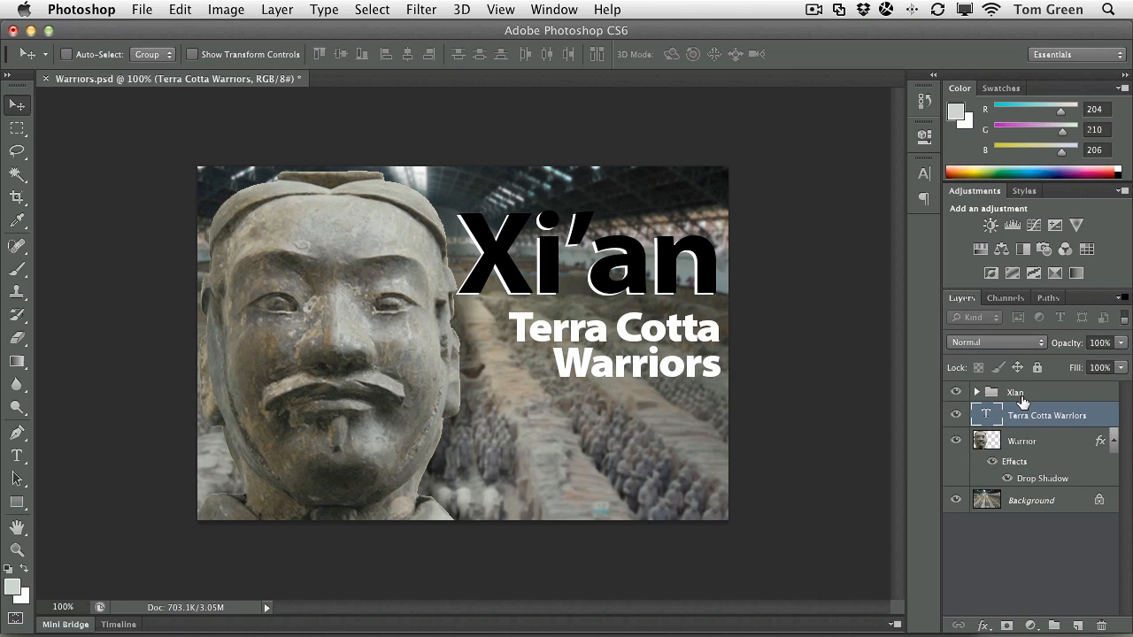
pyautogui.keyDown('shift'); pyautogui.click(1022, 401); pyautogui.keyUp('shift')
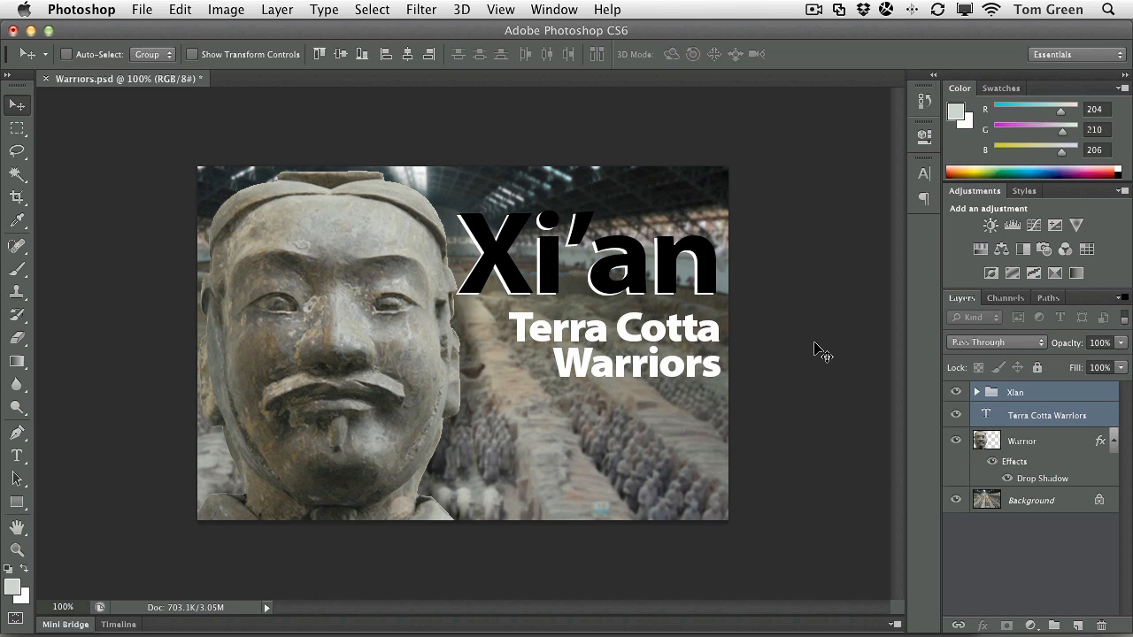
# Switch to the Warriors composition in Adobe Edge and bring the Finder window of the 06_Photoshop_Exercise folder in front of it.
pyautogui.press('super+Tab')
pyautogui.press('super+Tab')
pyautogui.press('super+Tab')
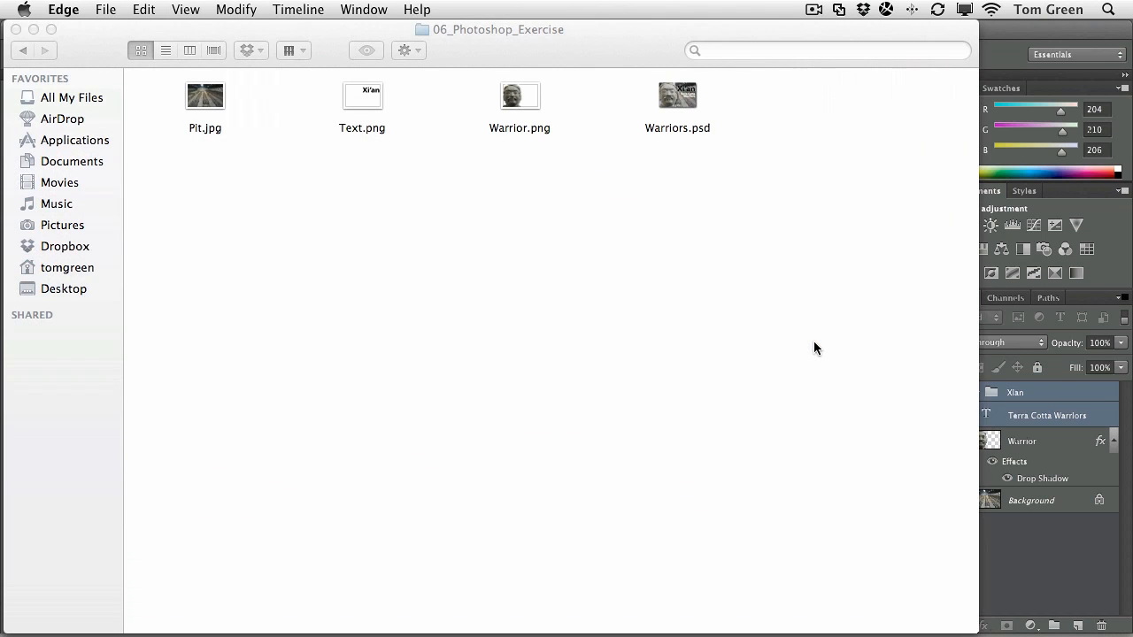
pyautogui.moveTo(685, 630)
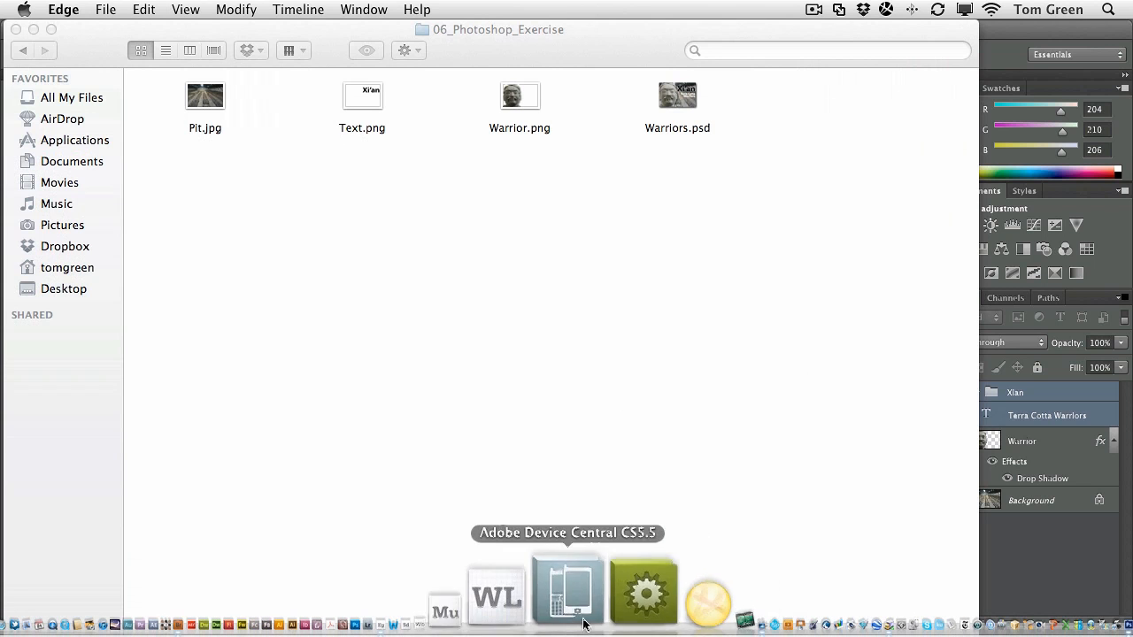
pyautogui.click(533, 602)
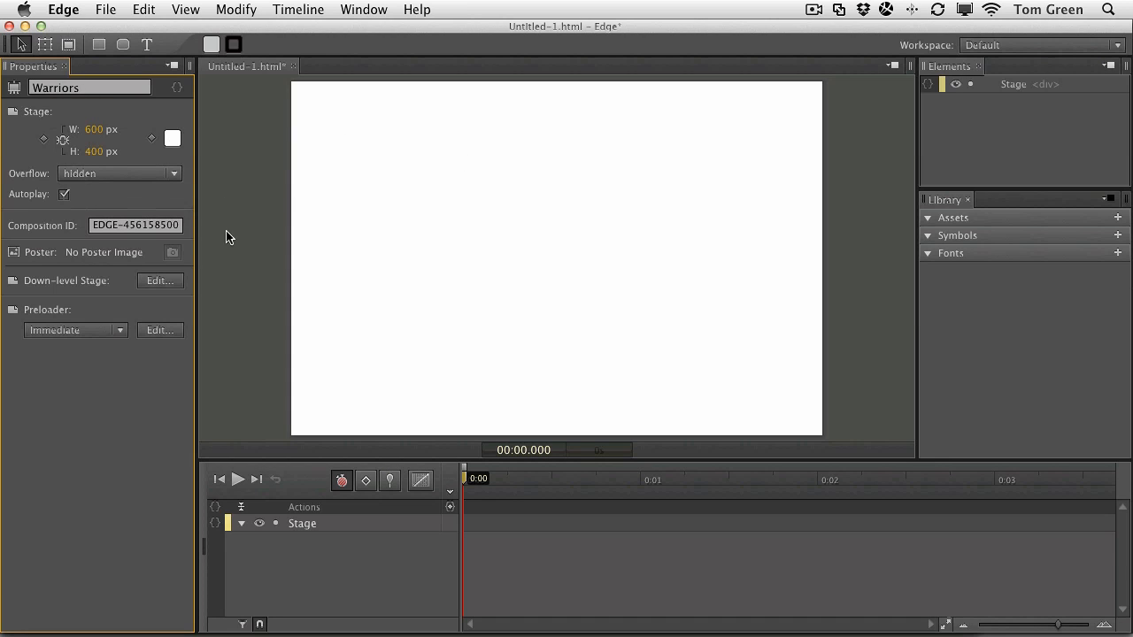
pyautogui.moveTo(4, 618)
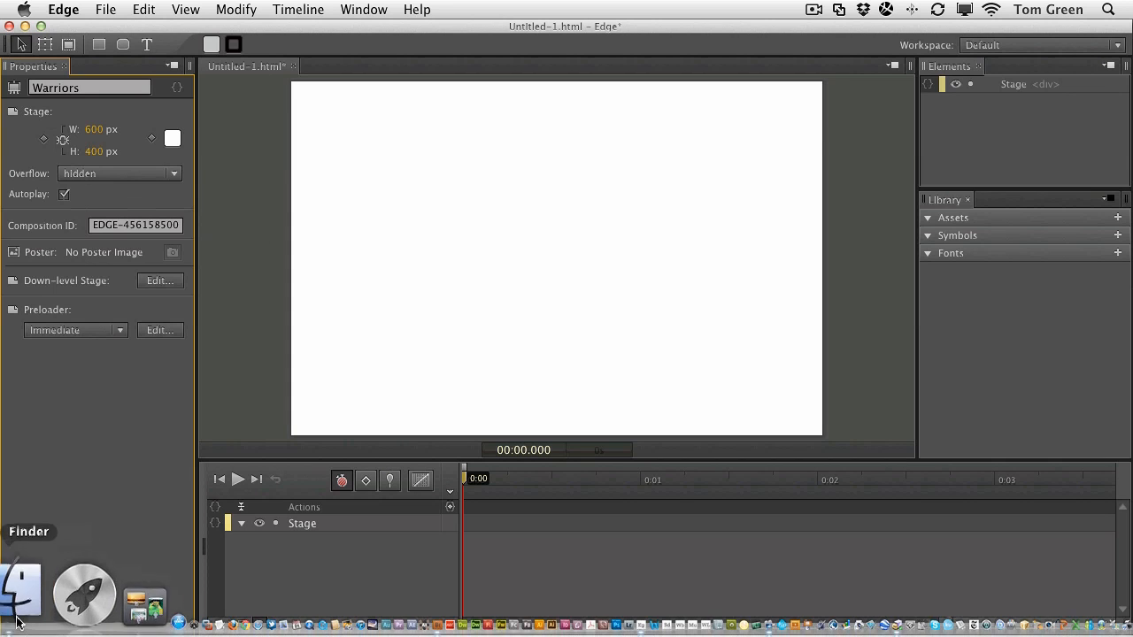
pyautogui.click(23, 612)
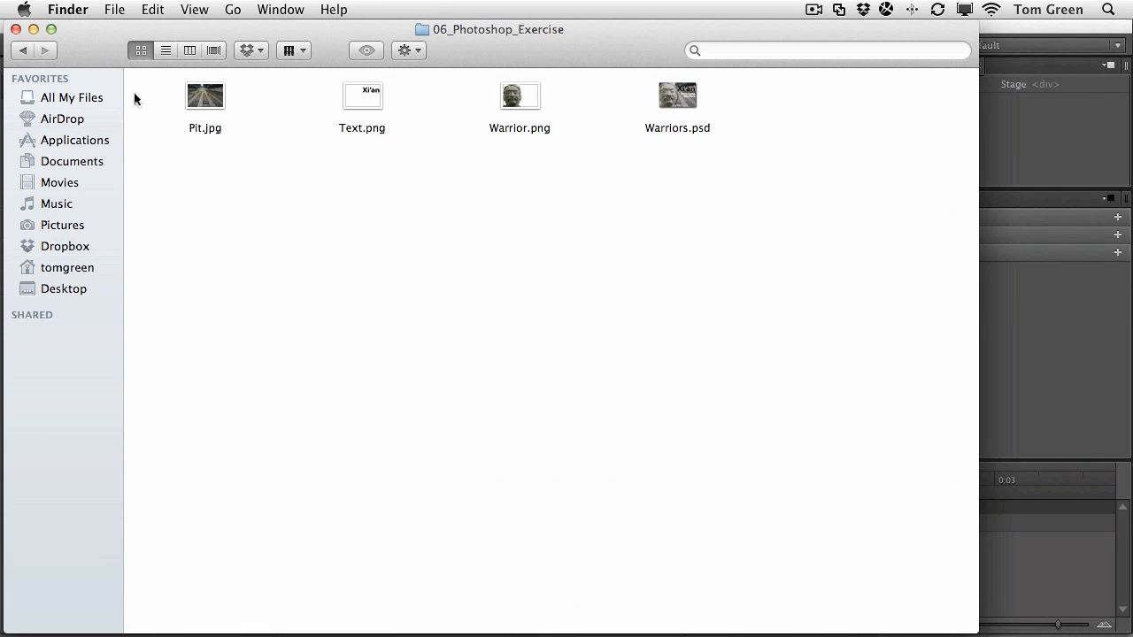
# Place Pit.jpg, Text.png and Warrior.png from the exercise folder on the Edge stage at X 0, Y 0, and close the Finder window.
pyautogui.moveTo(173, 82); pyautogui.dragTo(564, 109)
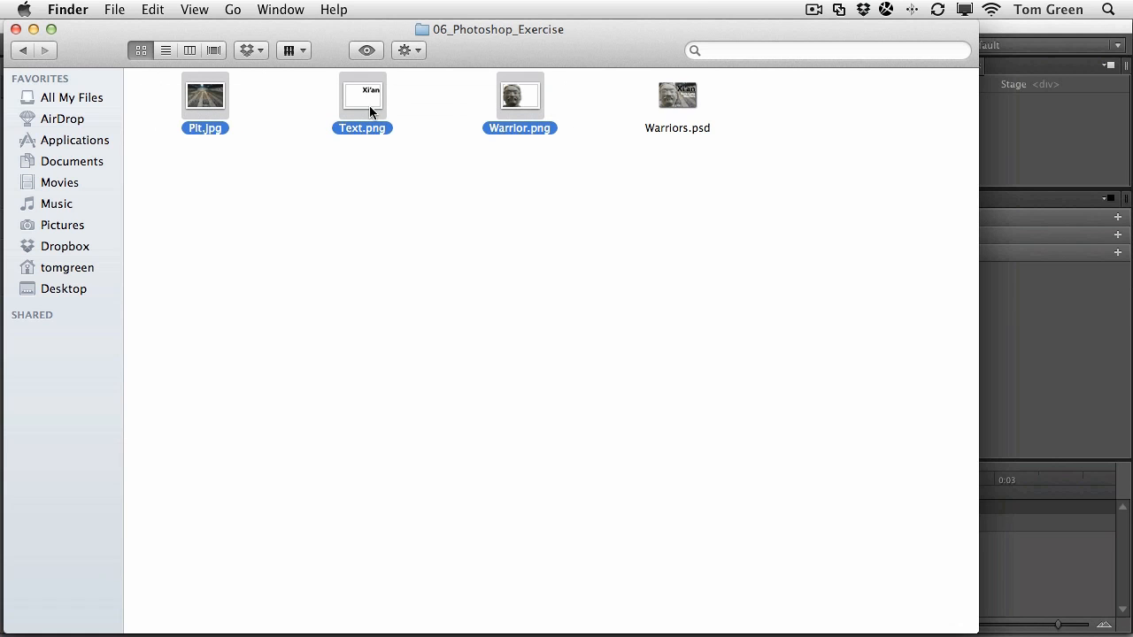
pyautogui.moveTo(174, 29); pyautogui.dragTo(509, 344)
pyautogui.moveTo(533, 410); pyautogui.dragTo(293, 83)
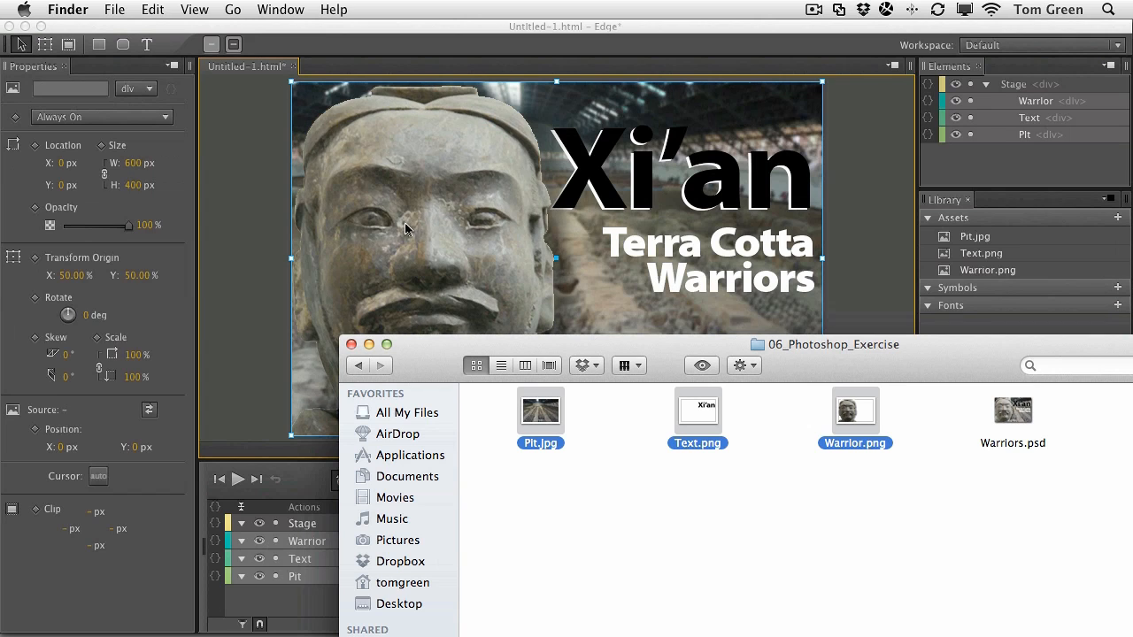
pyautogui.click(351, 345)
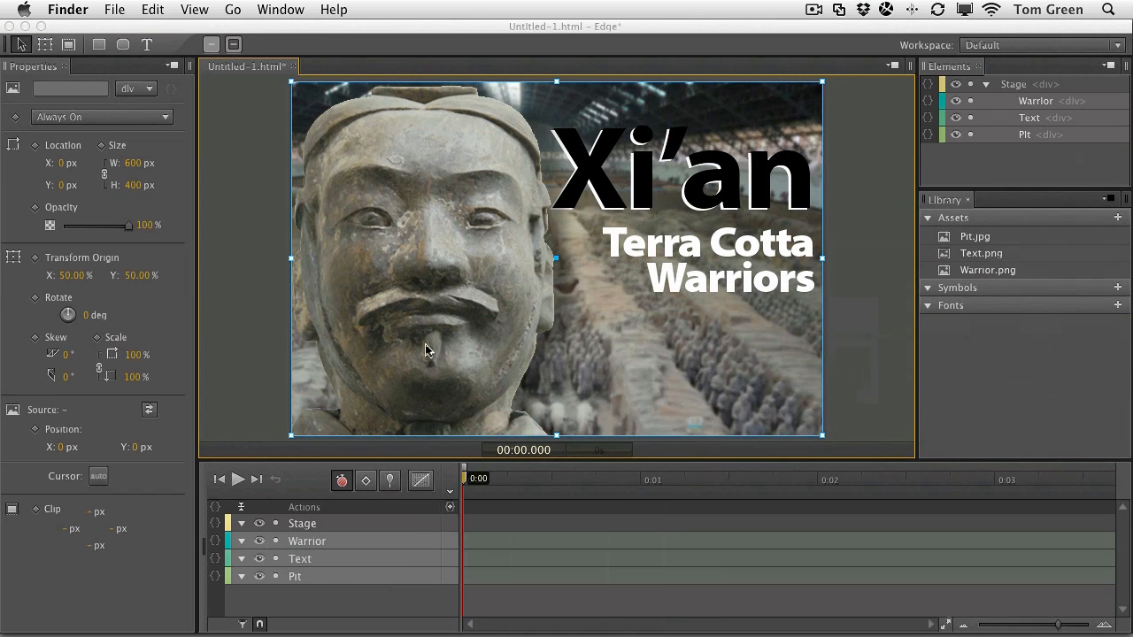
pyautogui.click(894, 327)
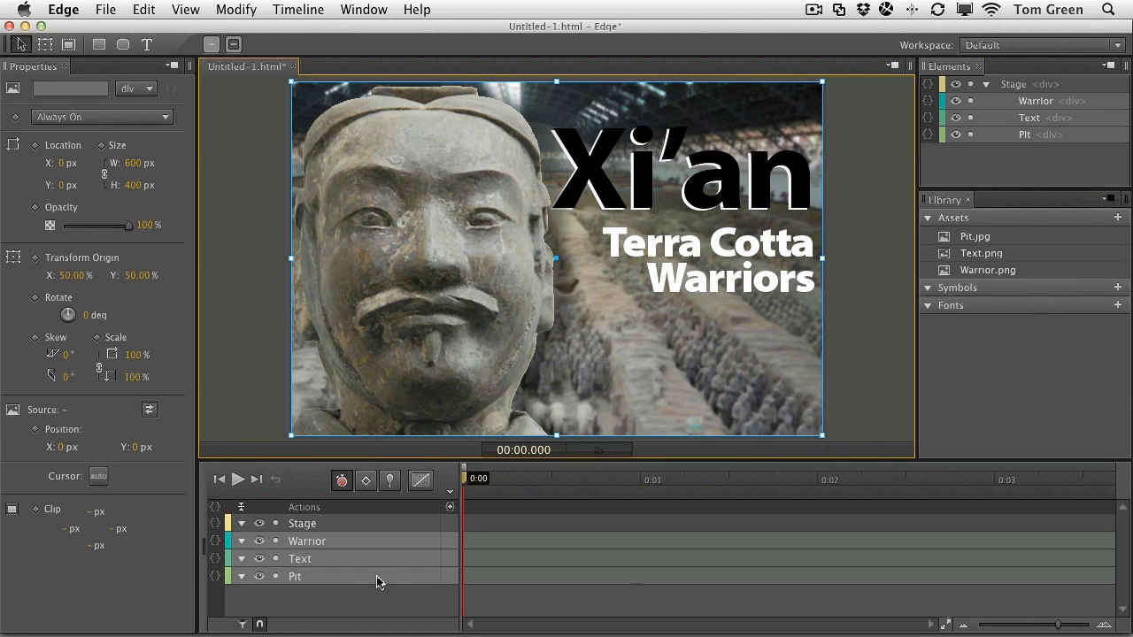
# Animate the Warrior element sliding in from about X -338 px to X 0 px over 1.5 seconds using the Pin, and play the animation.
pyautogui.click(308, 541)
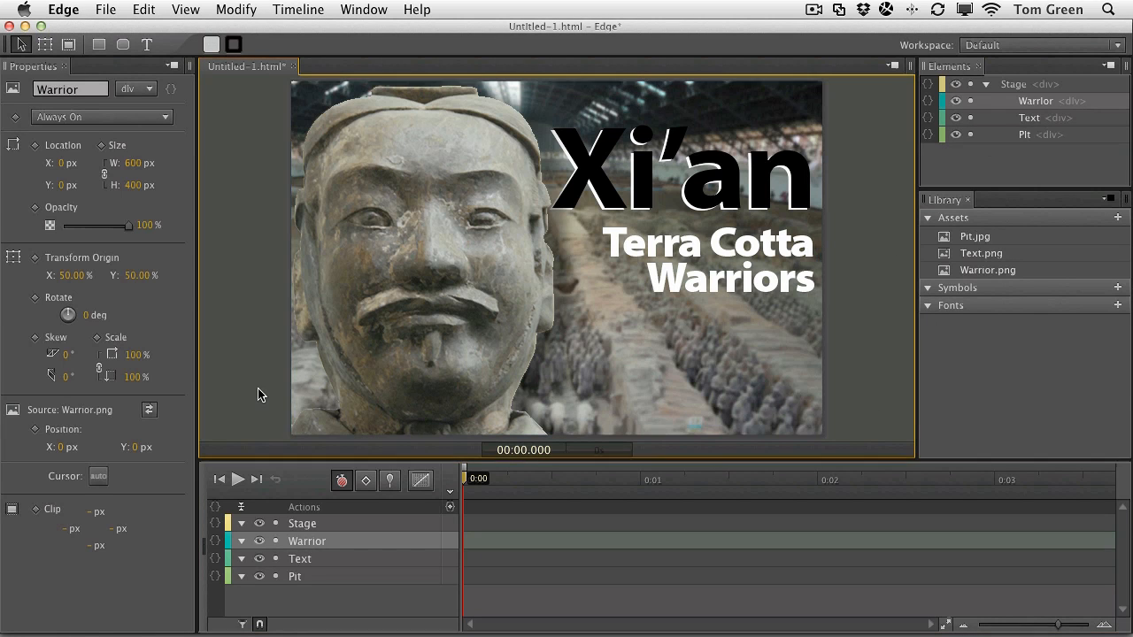
pyautogui.click(256, 387)
pyautogui.click(300, 545)
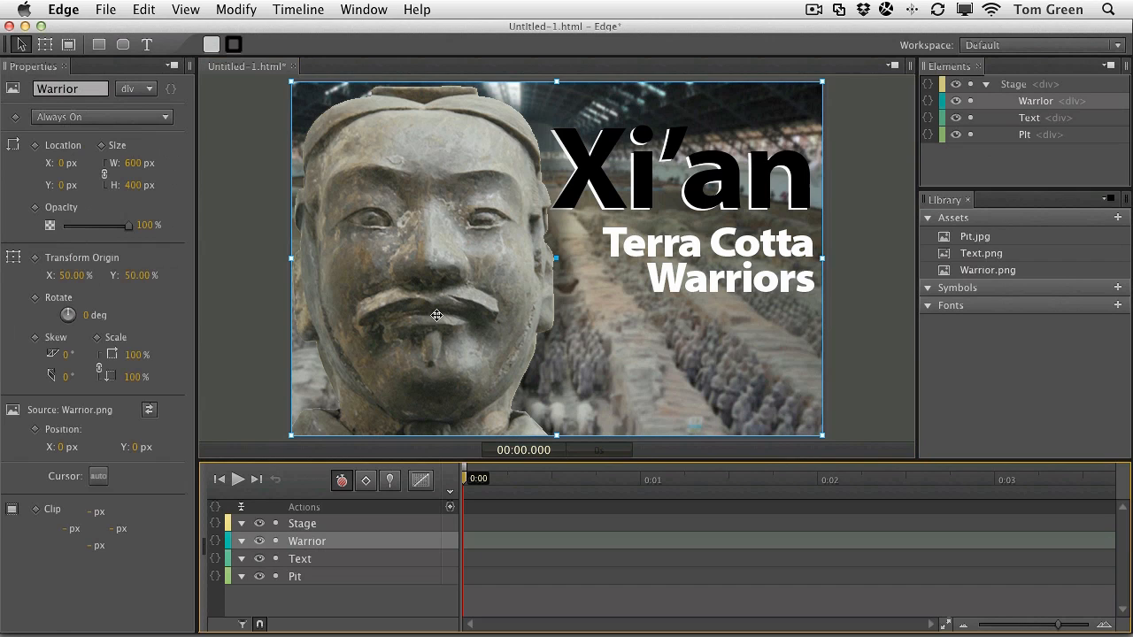
pyautogui.click(390, 481)
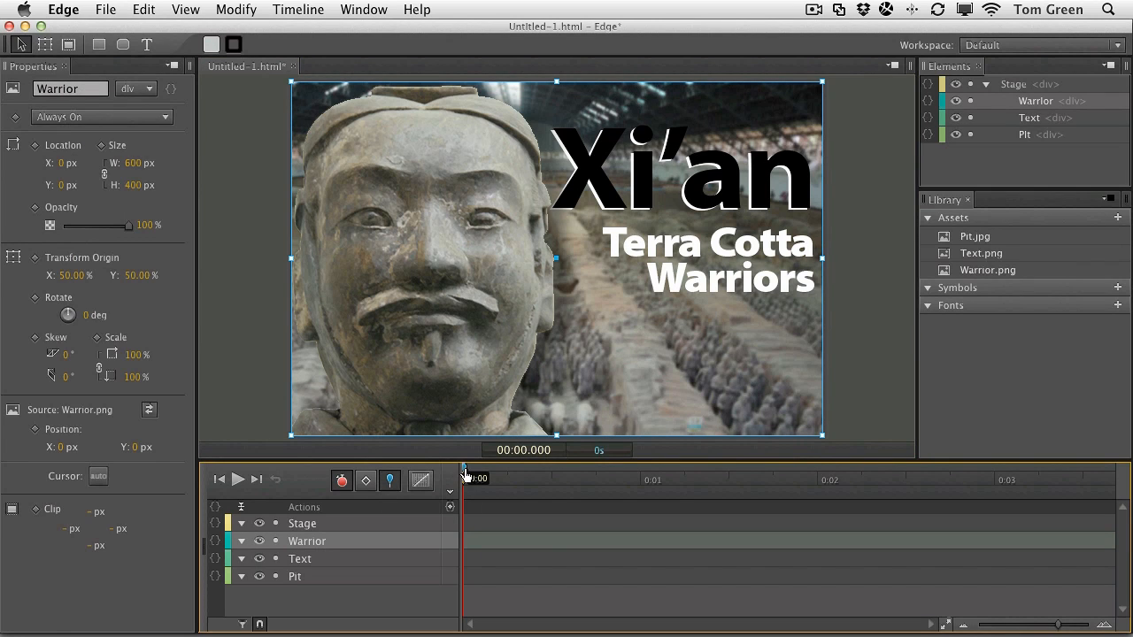
pyautogui.moveTo(466, 476); pyautogui.dragTo(728, 488)
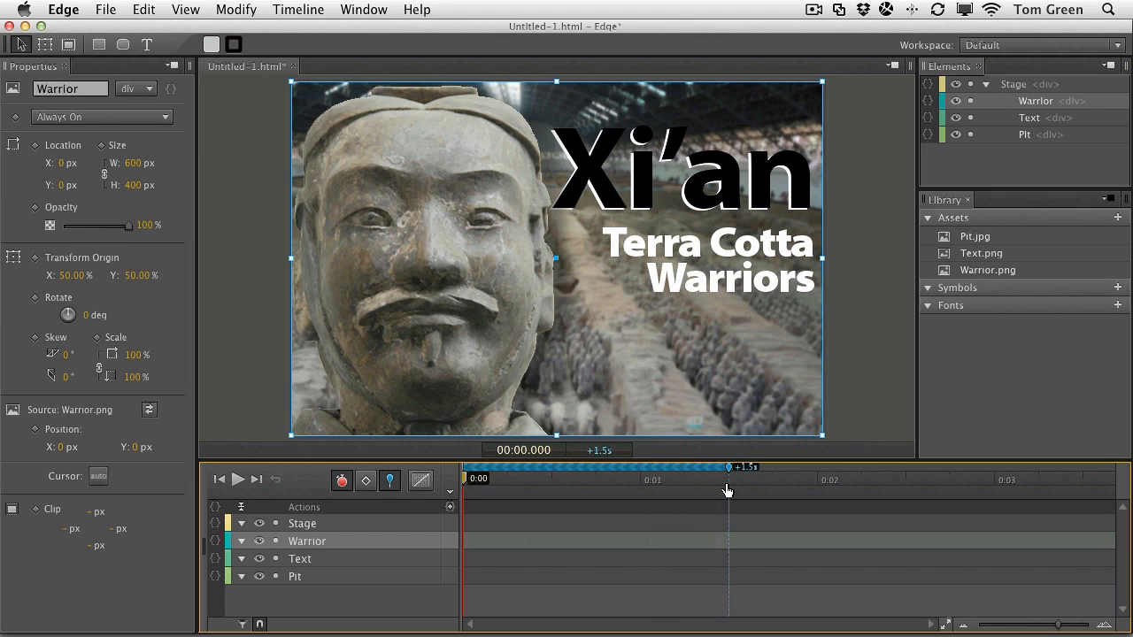
pyautogui.moveTo(463, 359); pyautogui.dragTo(165, 354)
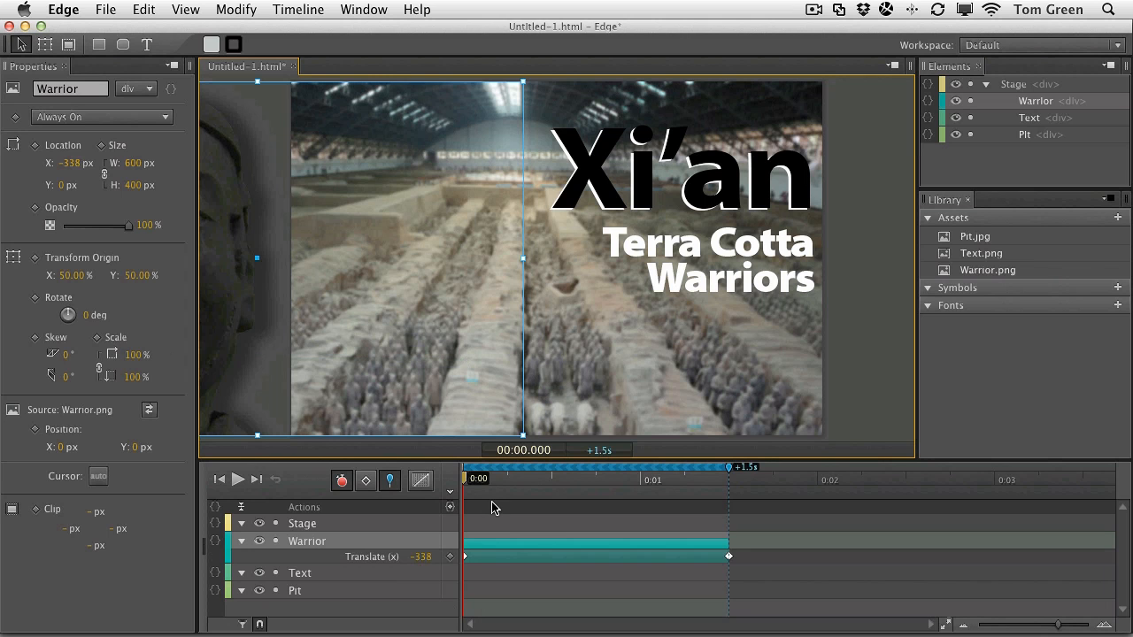
pyautogui.press('space')
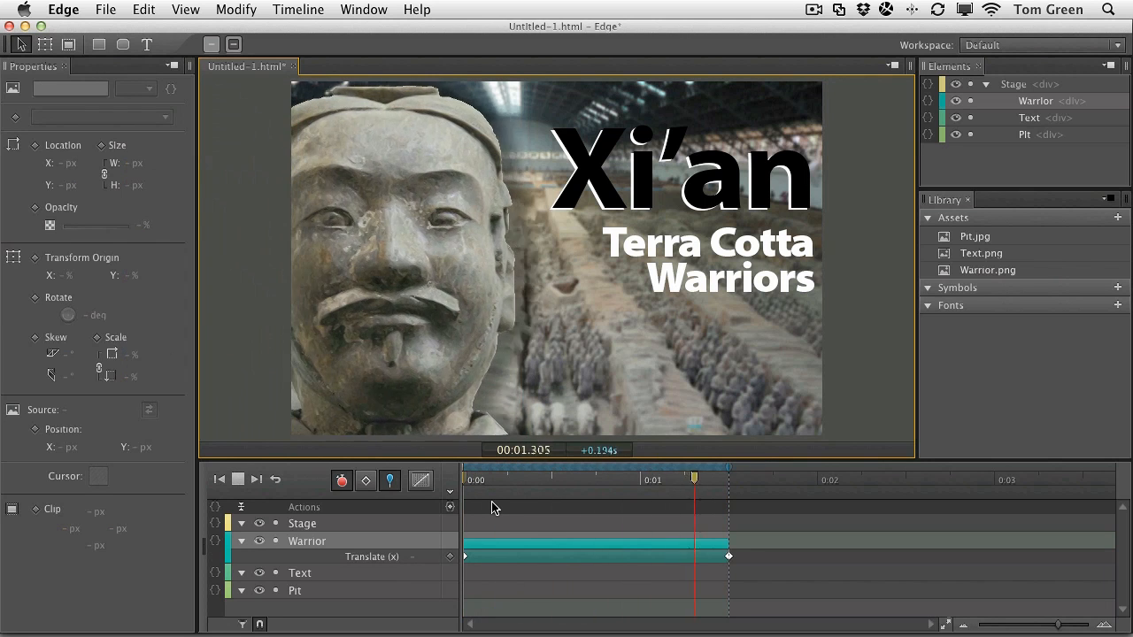
# Set the Warrior animation's easing to Ease Out Quart and preview the composition in the browser.
pyautogui.click(420, 483)
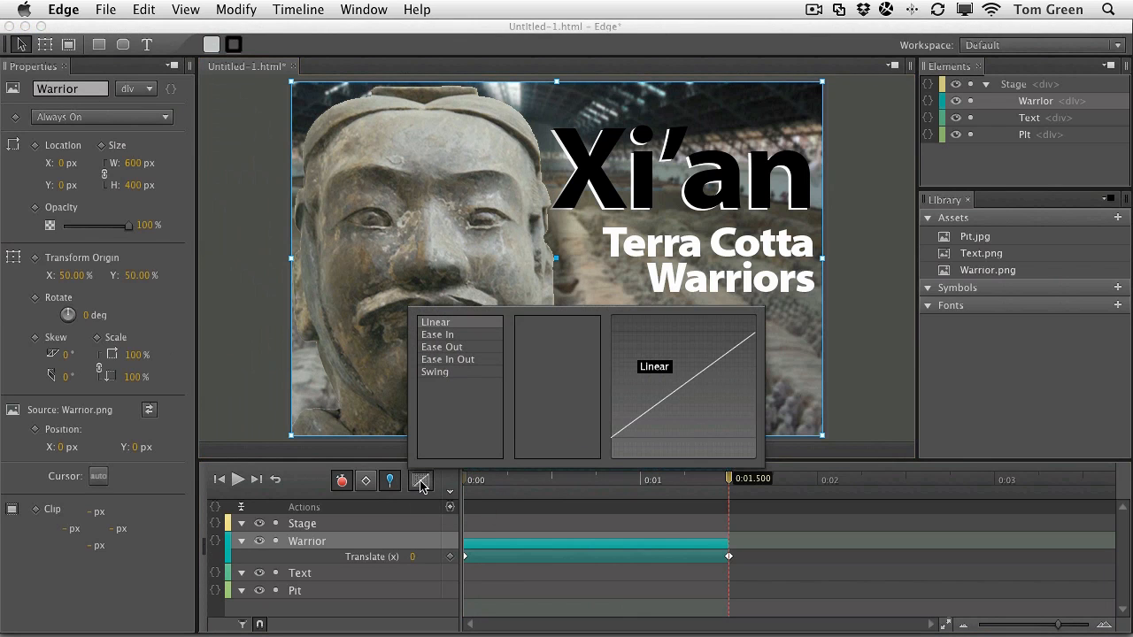
pyautogui.click(455, 348)
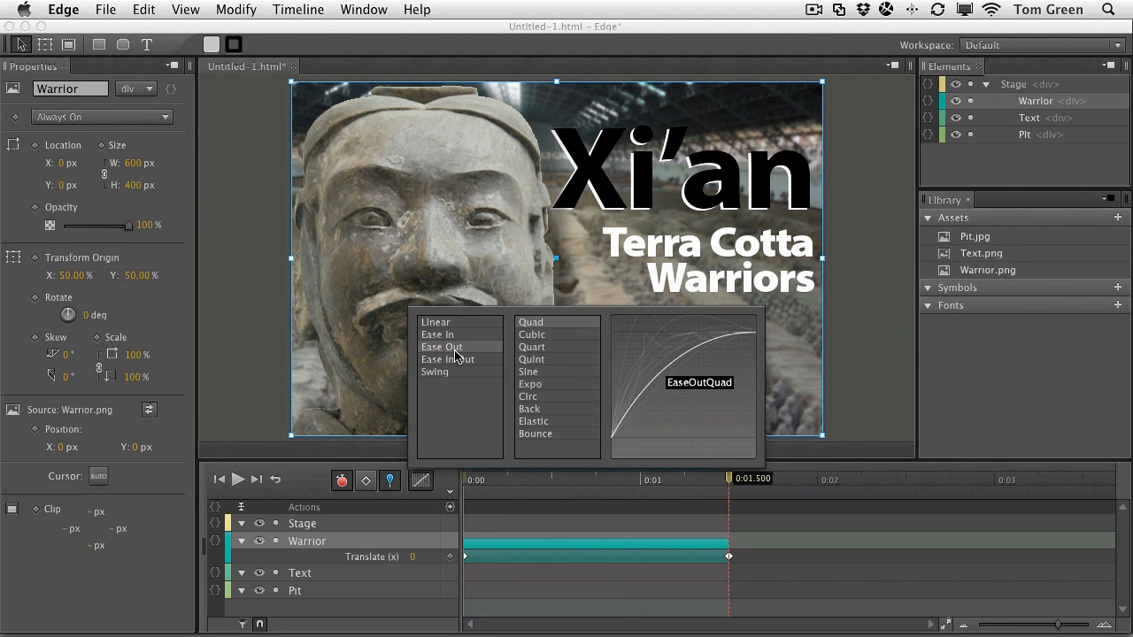
pyautogui.click(532, 360)
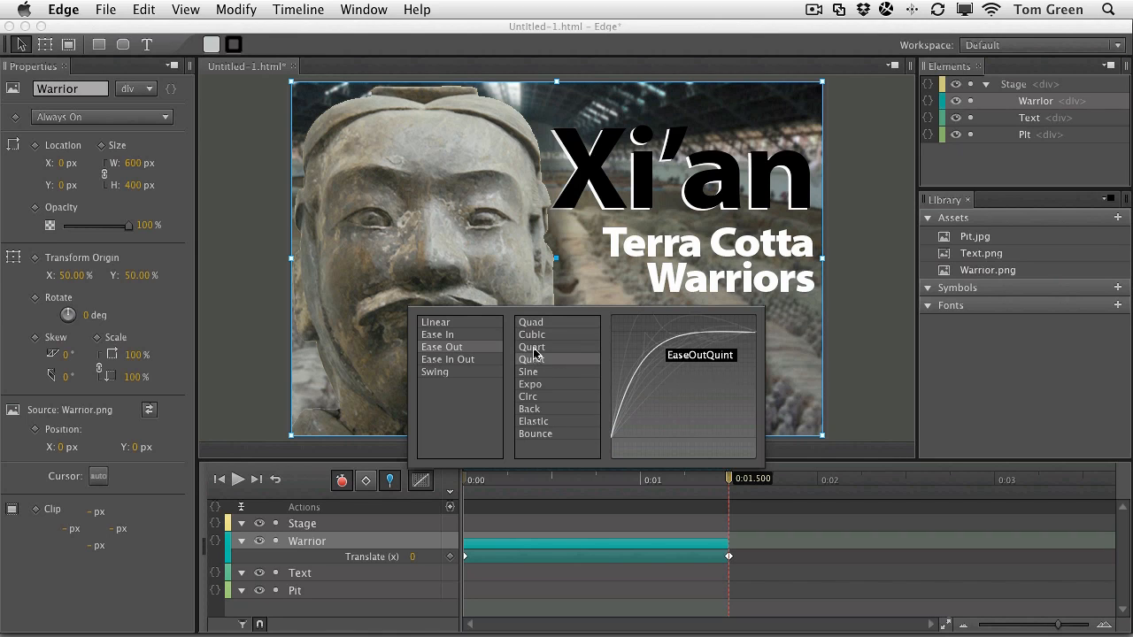
pyautogui.click(532, 347)
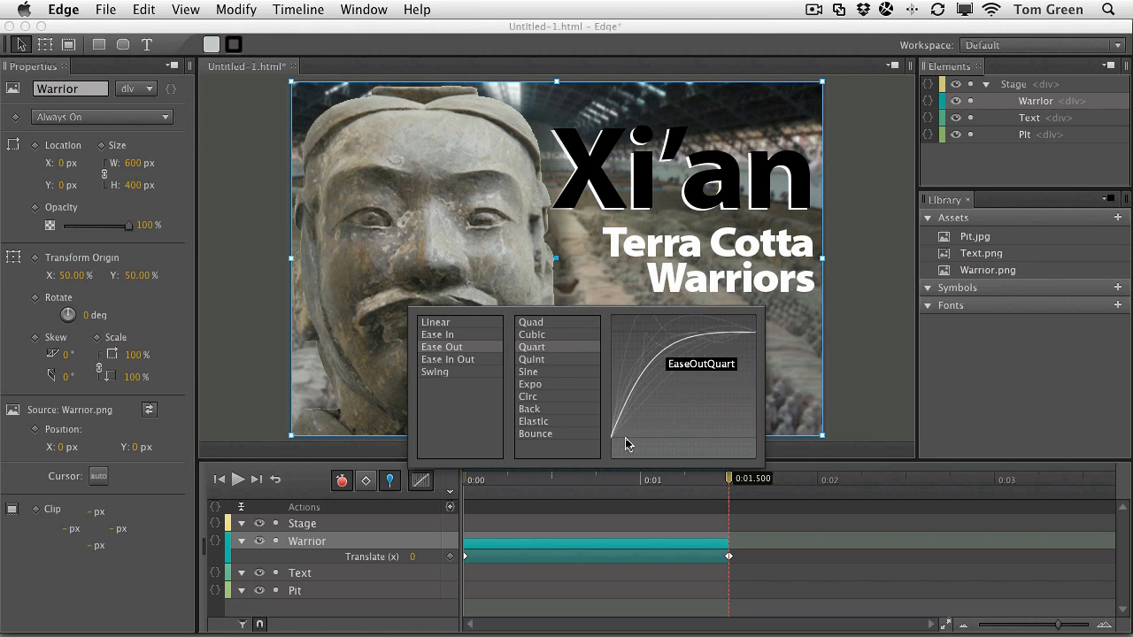
pyautogui.press('Return')
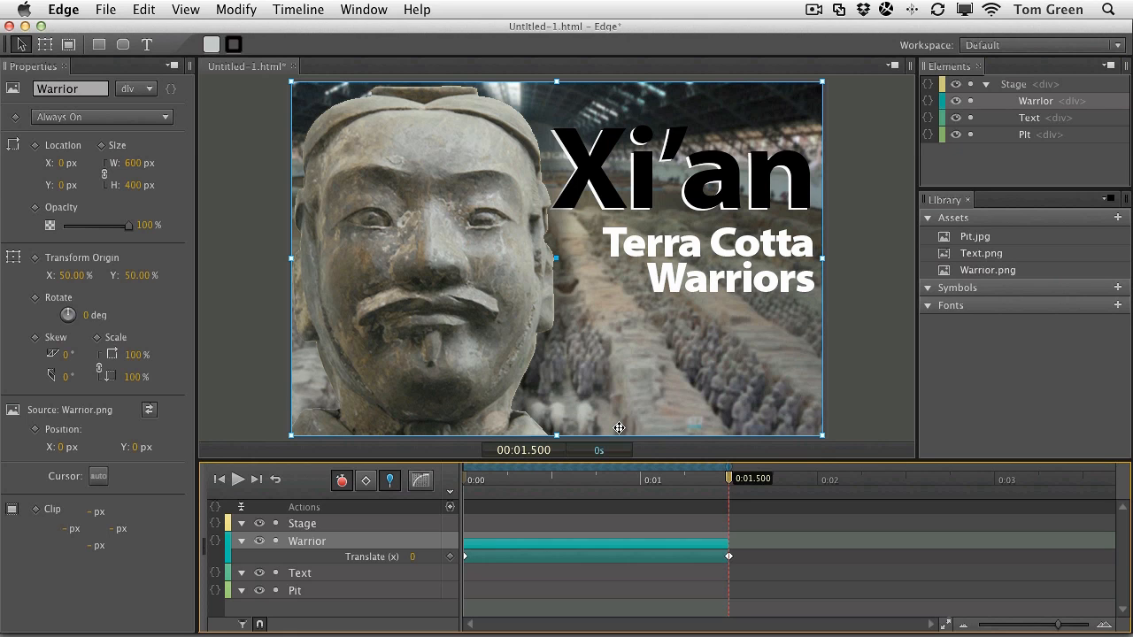
pyautogui.press('super+Return')
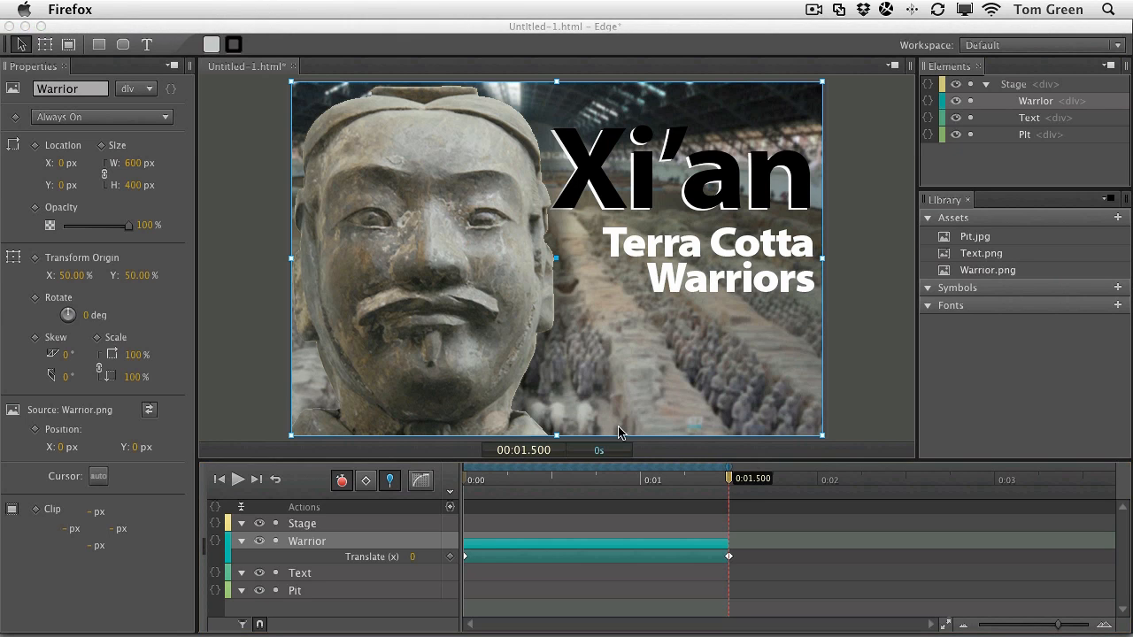